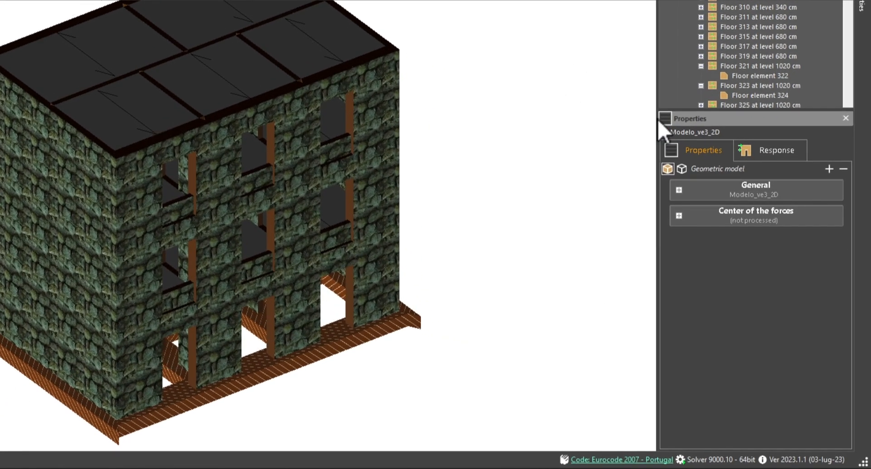
- Display the Modal analysis (20 modes) response on the building model and view its deformed shape
{"action": "left_click", "coordinate": [769, 155]}
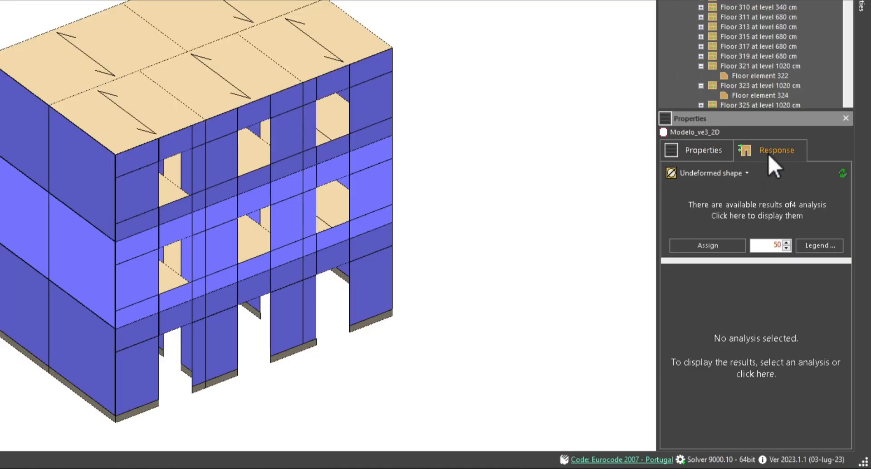
{"action": "left_click", "coordinate": [721, 176]}
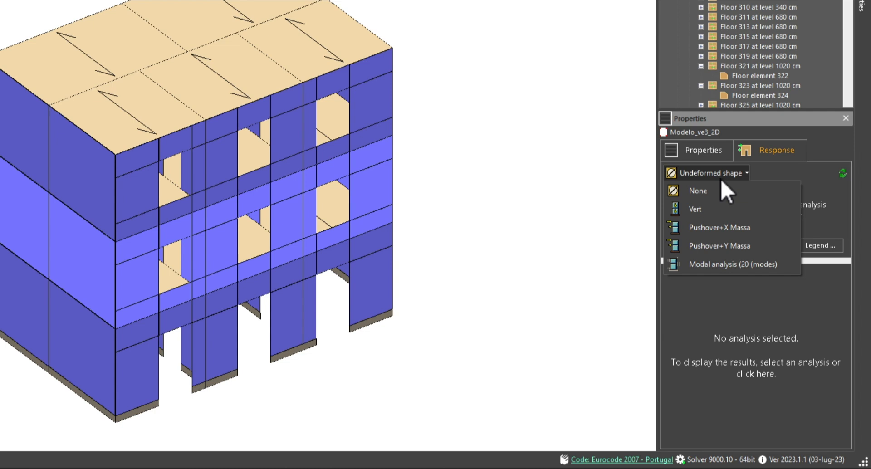
{"action": "left_click", "coordinate": [713, 265]}
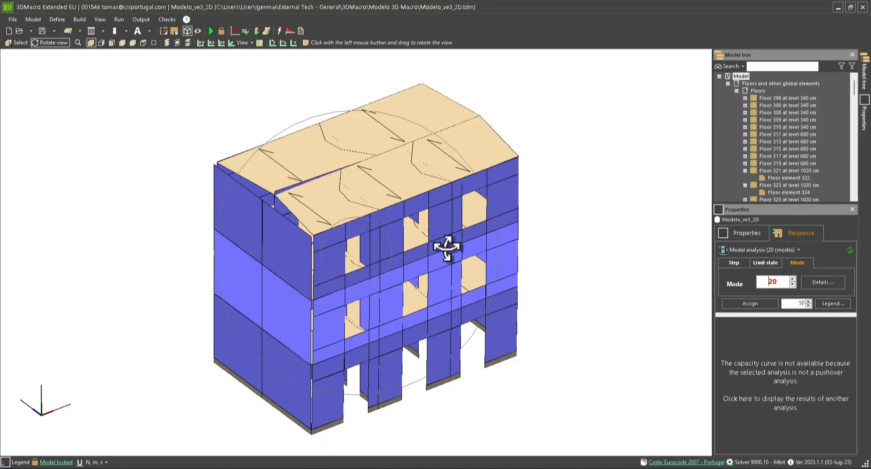
{"action": "left_click_drag", "start_coordinate": [448, 248], "coordinate": [449, 271]}
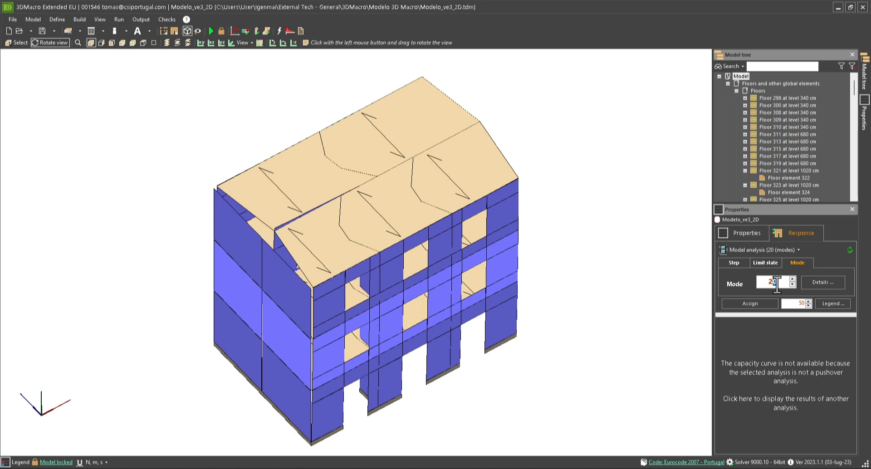
- View the deformed shapes of vibration modes 1, 2 and 3 in turn
{"action": "double_click", "coordinate": [774, 282]}
{"action": "type", "text": "1"}
{"action": "left_click", "coordinate": [823, 282]}
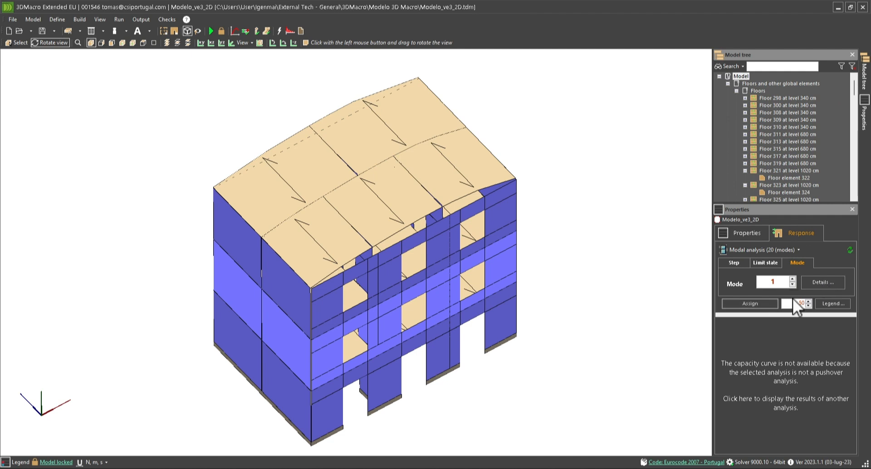
{"action": "left_click", "coordinate": [794, 281]}
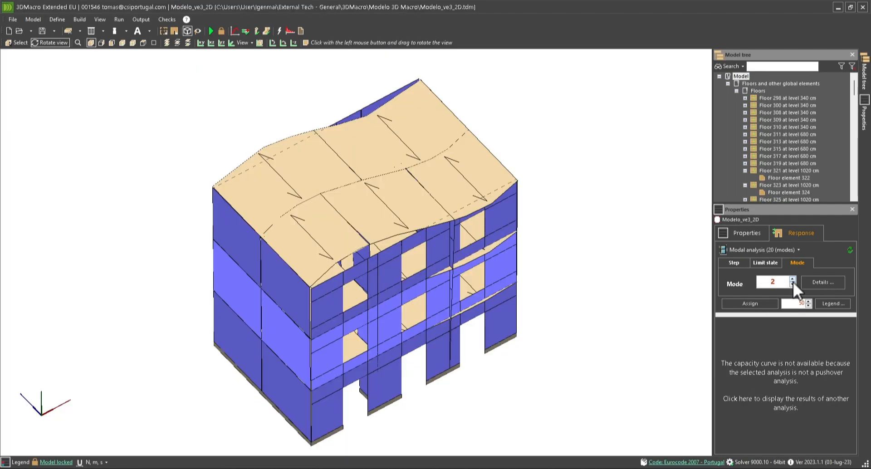
{"action": "left_click", "coordinate": [794, 281]}
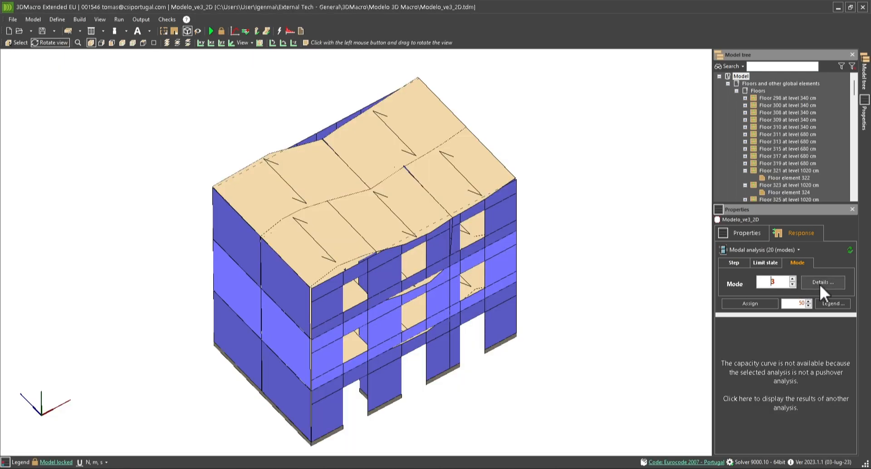
- Examine the periods and participating masses in the modal properties details, and close the table
{"action": "left_click", "coordinate": [821, 284]}
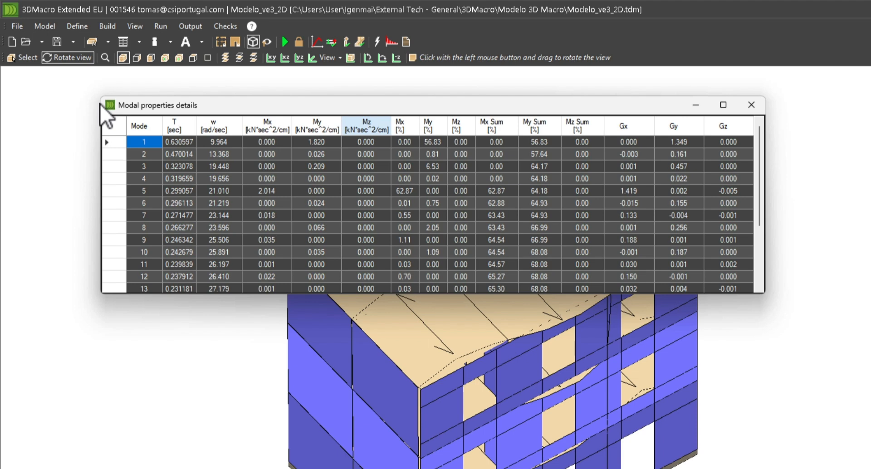
{"action": "left_click", "coordinate": [100, 105]}
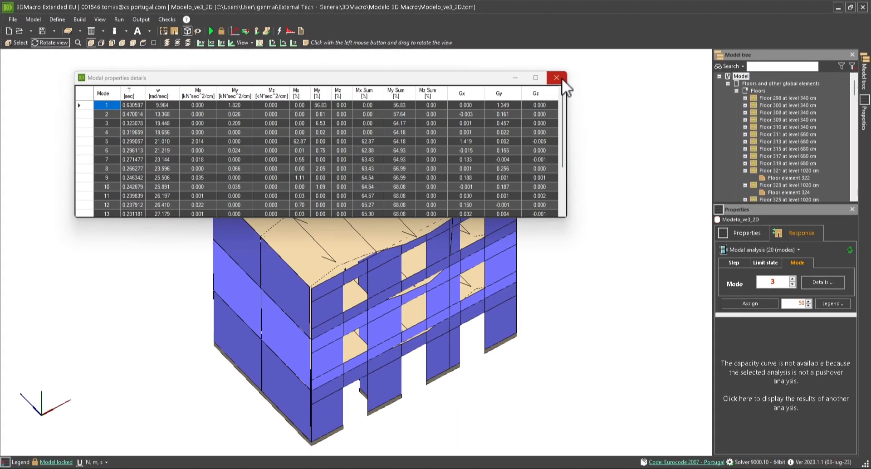
{"action": "left_click", "coordinate": [562, 78]}
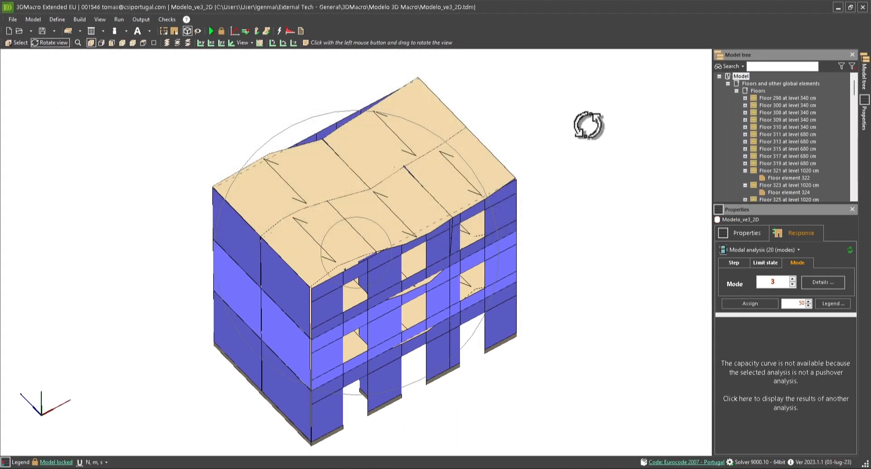
- Display the Pushover+X Massa response on the model at step 26 of its capacity curve
{"action": "left_click", "coordinate": [748, 249]}
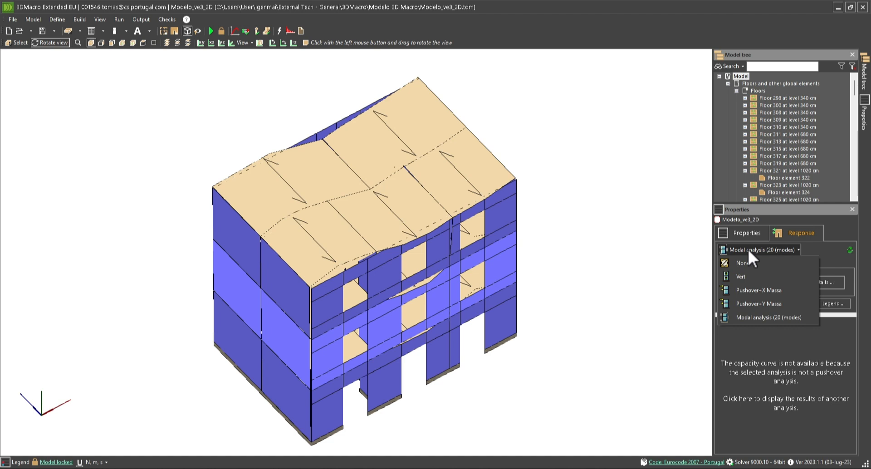
{"action": "left_click", "coordinate": [759, 290]}
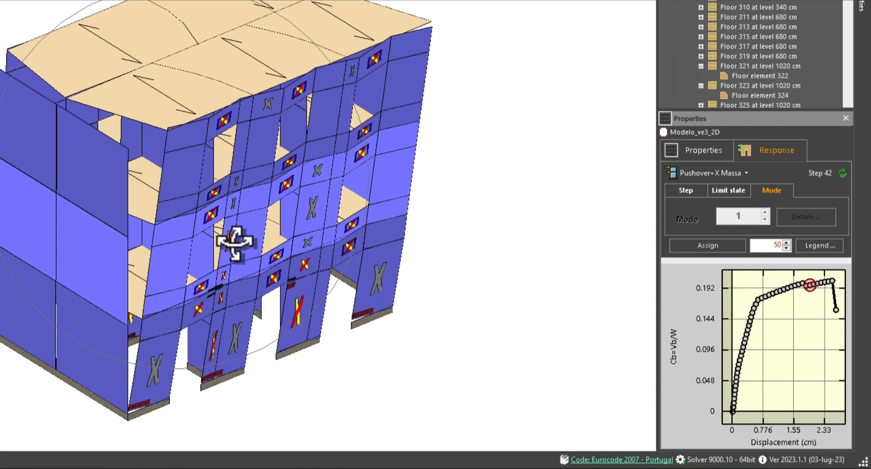
{"action": "left_click_drag", "start_coordinate": [234, 244], "coordinate": [230, 211]}
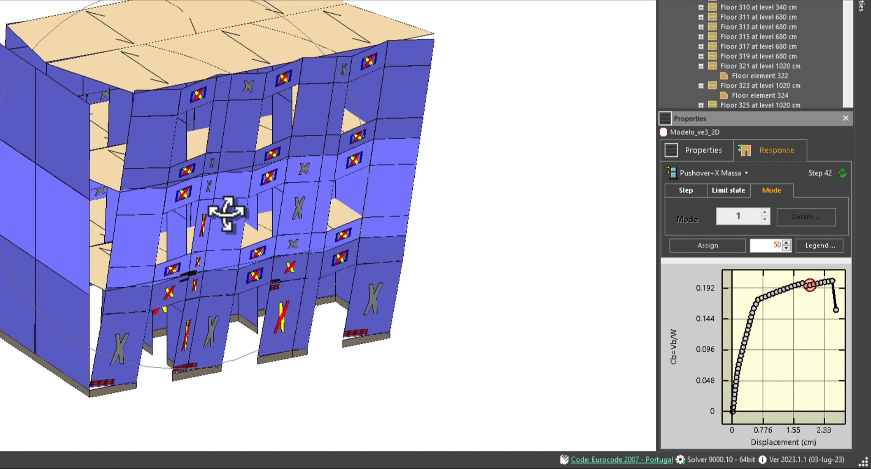
{"action": "left_click", "coordinate": [762, 297]}
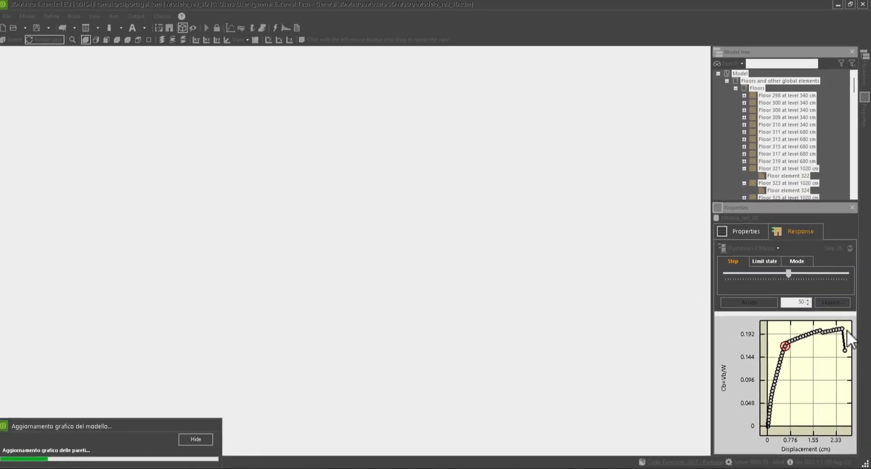
- Display the Pushover+X Massa response at step 48 and show the legend of panel damage markers
{"action": "scroll", "coordinate": [841, 293], "scroll_direction": "up", "scroll_amount": 2}
{"action": "scroll", "coordinate": [847, 331], "scroll_direction": "up", "scroll_amount": 1}
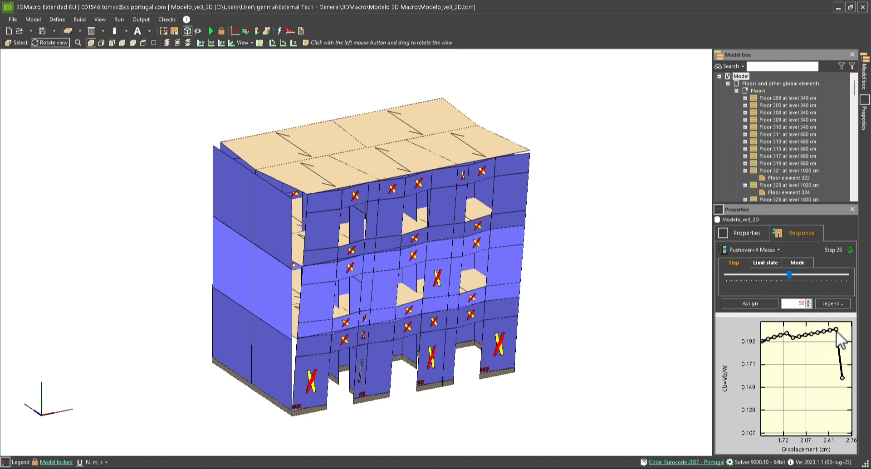
{"action": "left_click", "coordinate": [836, 329]}
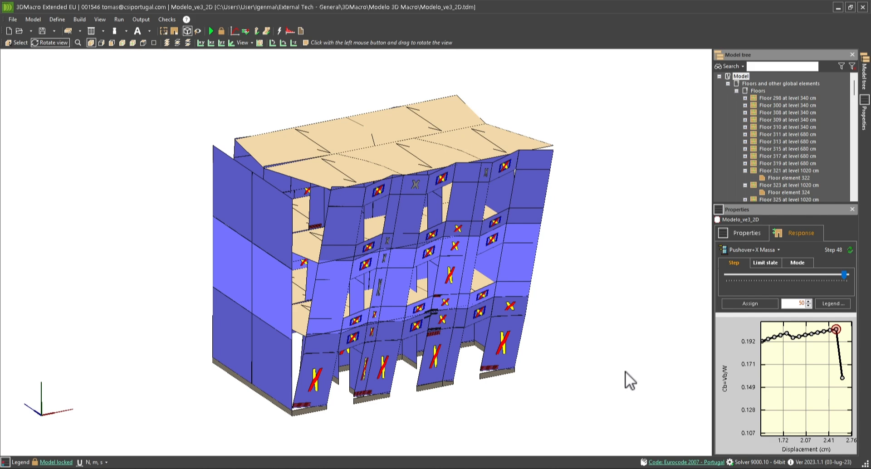
{"action": "left_click", "coordinate": [27, 463]}
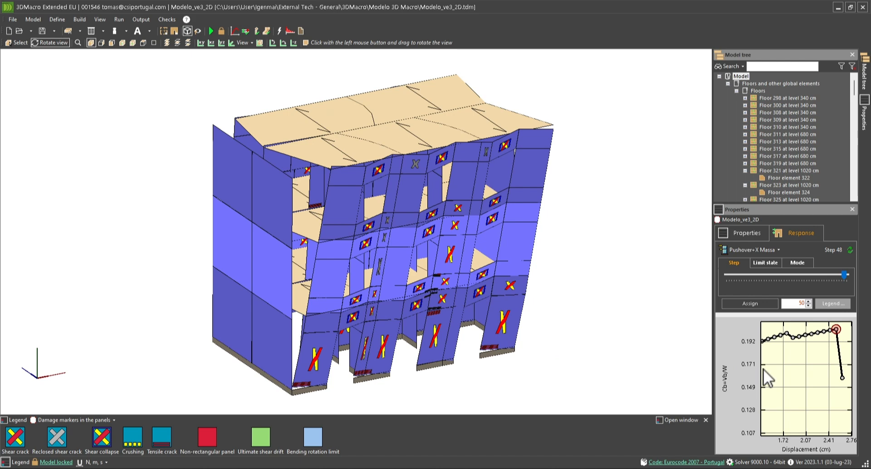
- Display the Pushover+X Massa response at step 49 and inspect the wall damage on several sides of the building
{"action": "left_click", "coordinate": [844, 378]}
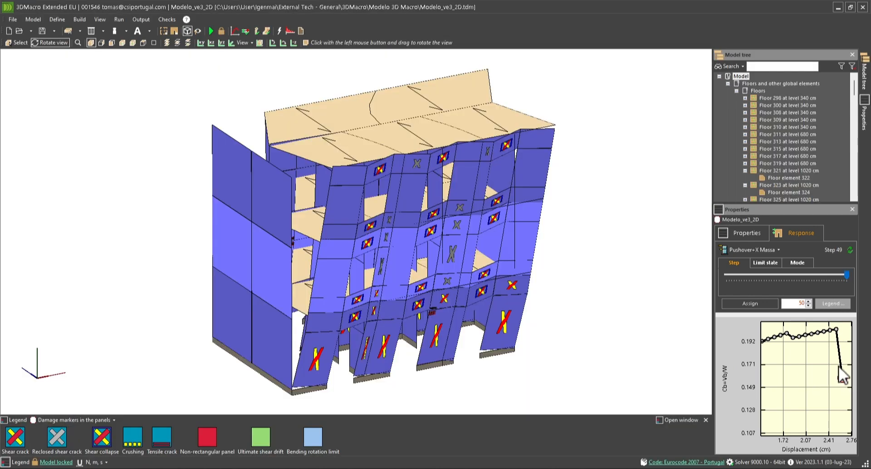
{"action": "left_click_drag", "start_coordinate": [522, 312], "coordinate": [483, 325]}
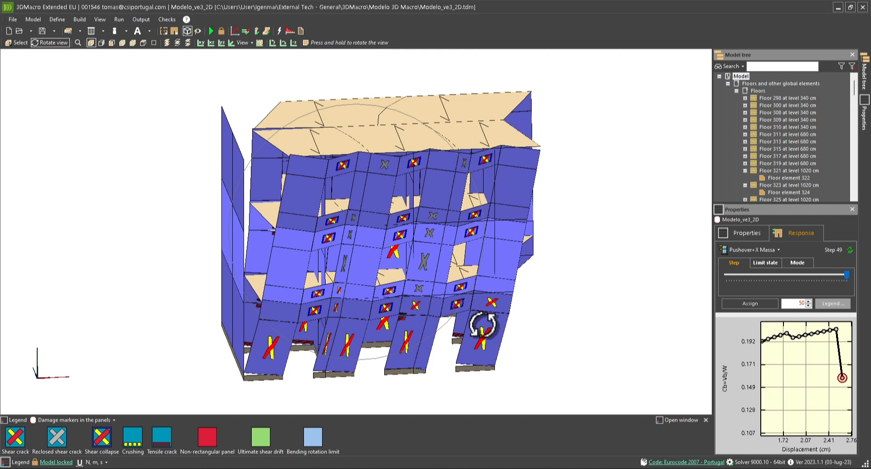
{"action": "left_click_drag", "start_coordinate": [483, 324], "coordinate": [685, 266]}
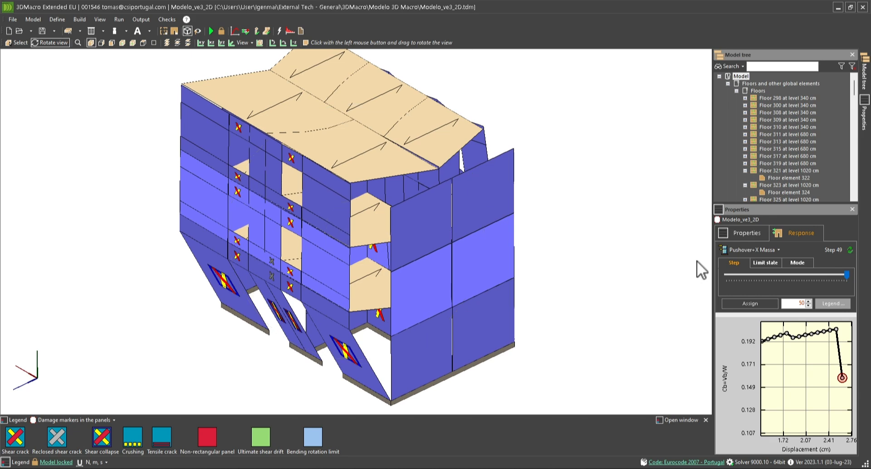
- Display the Pushover+Y Massa response at steps 33 and 34 and inspect the wall damage from different sides
{"action": "left_click", "coordinate": [765, 252]}
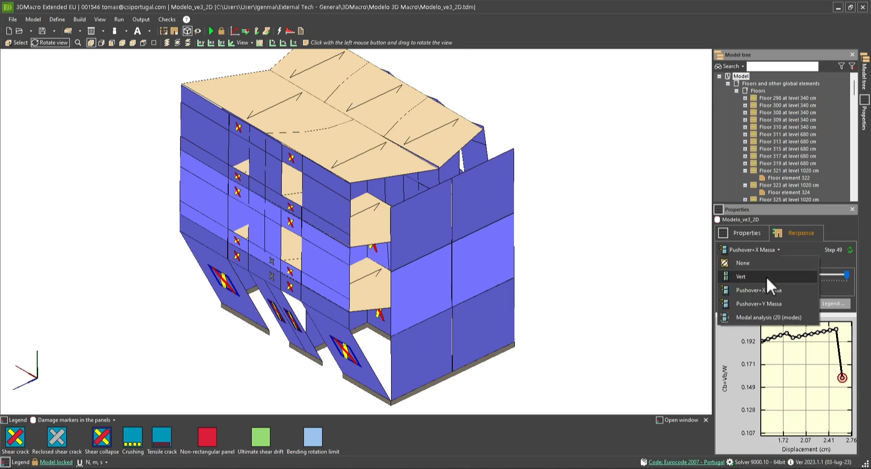
{"action": "left_click", "coordinate": [769, 304]}
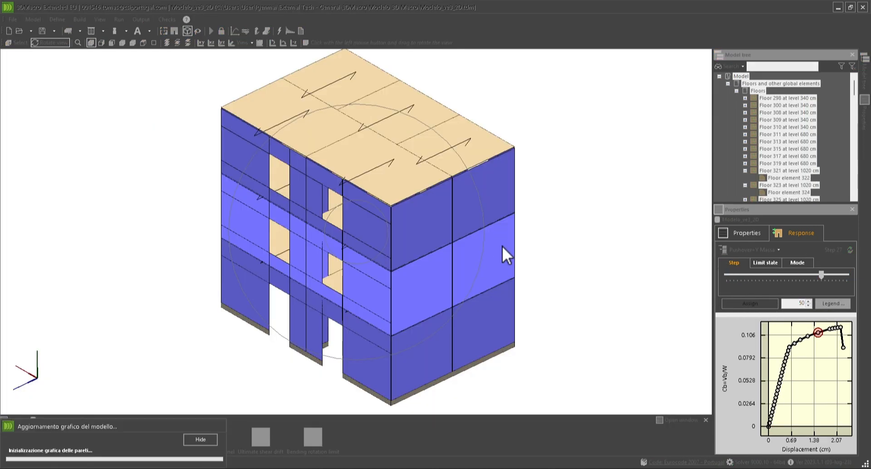
{"action": "left_click_drag", "start_coordinate": [480, 237], "coordinate": [385, 261]}
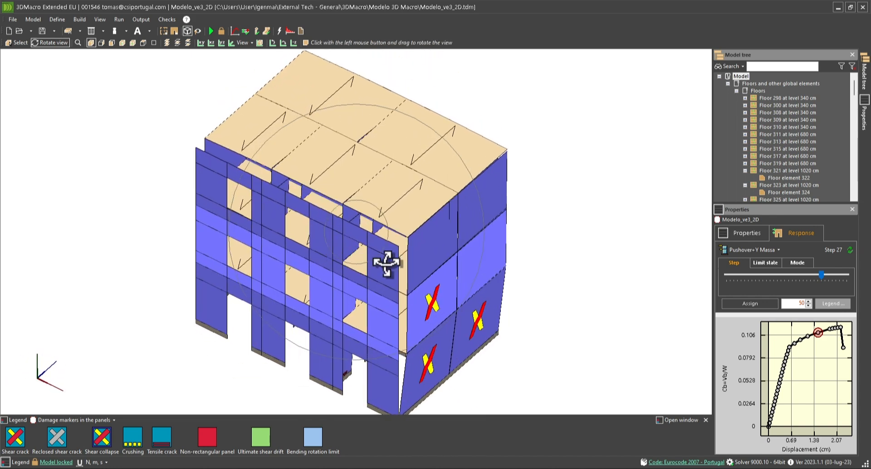
{"action": "left_click", "coordinate": [840, 331]}
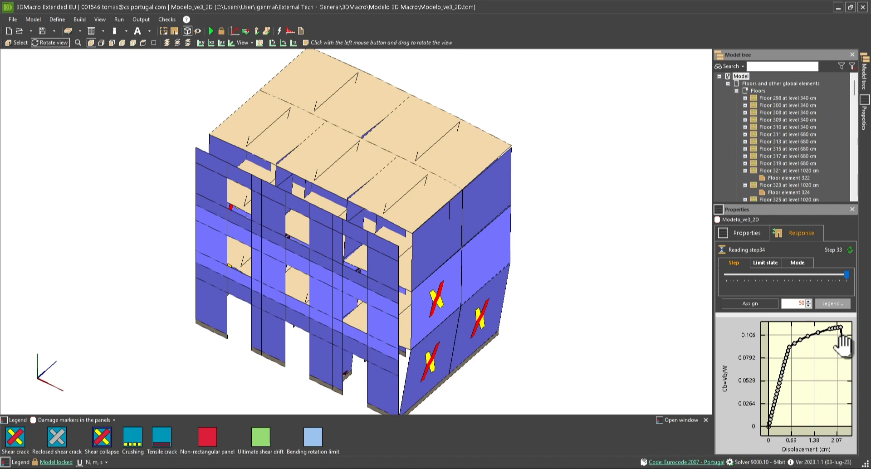
{"action": "left_click", "coordinate": [843, 348]}
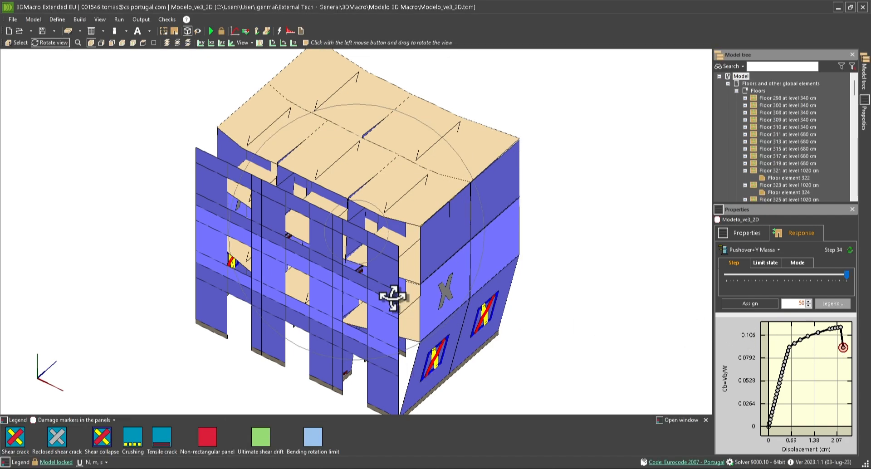
{"action": "left_click_drag", "start_coordinate": [393, 297], "coordinate": [484, 273]}
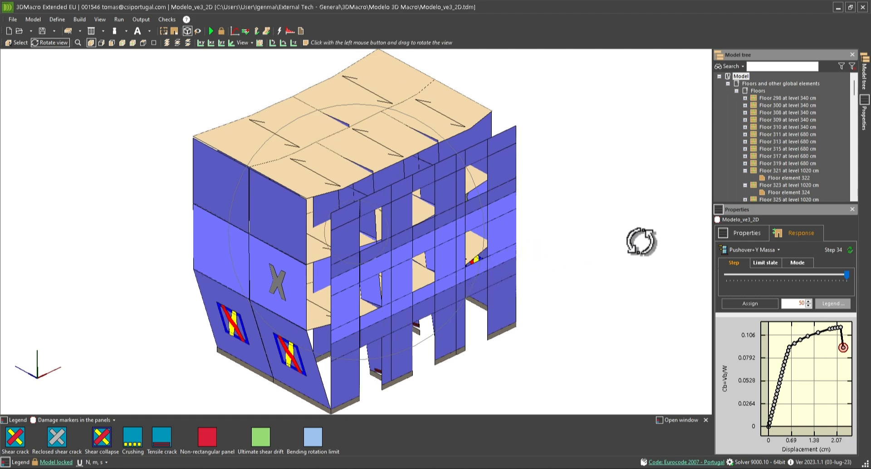
- Clear the displayed analysis to return the model to its undeformed shape
{"action": "left_click", "coordinate": [762, 249]}
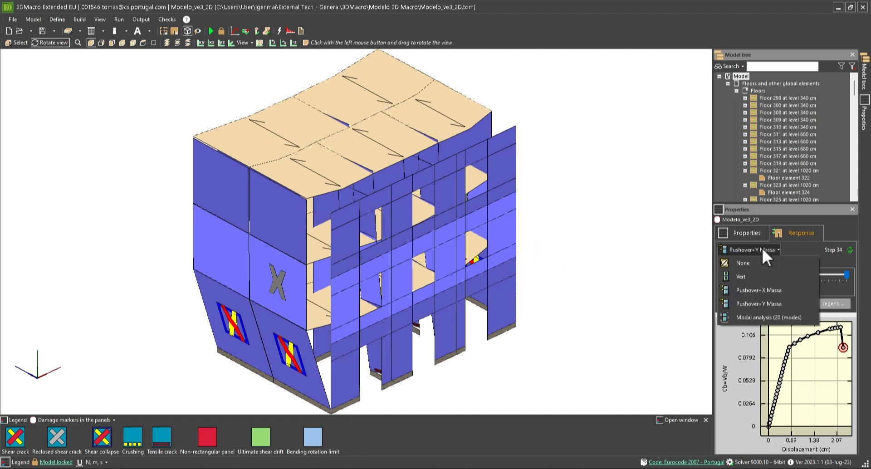
{"action": "left_click", "coordinate": [752, 263]}
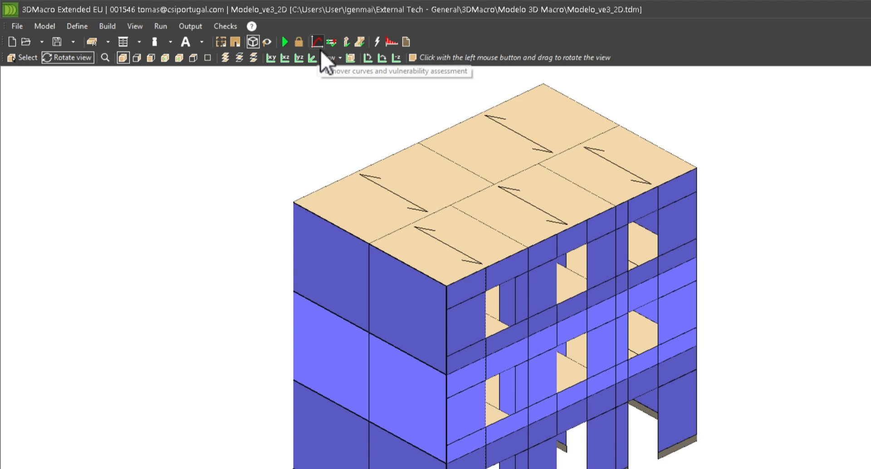
- Open the Pushover+X Massa capacity curve from the seismic vulnerability assessments and show its ultimate state details
{"action": "left_click", "coordinate": [320, 50]}
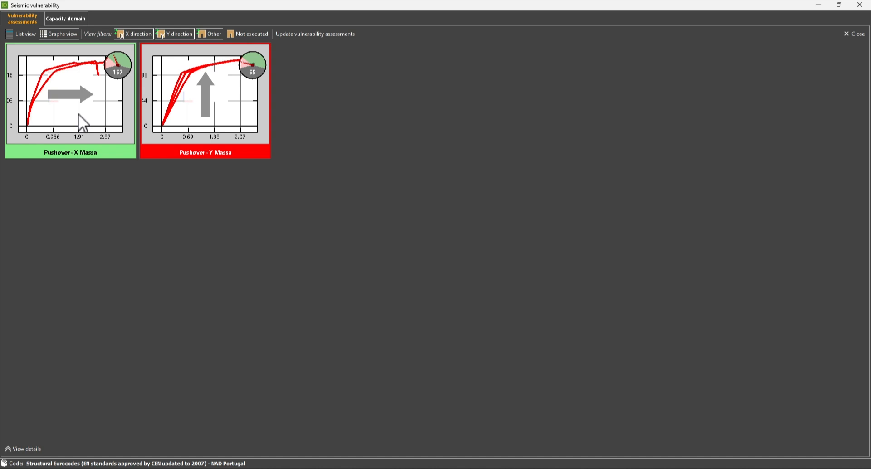
{"action": "double_click", "coordinate": [79, 113]}
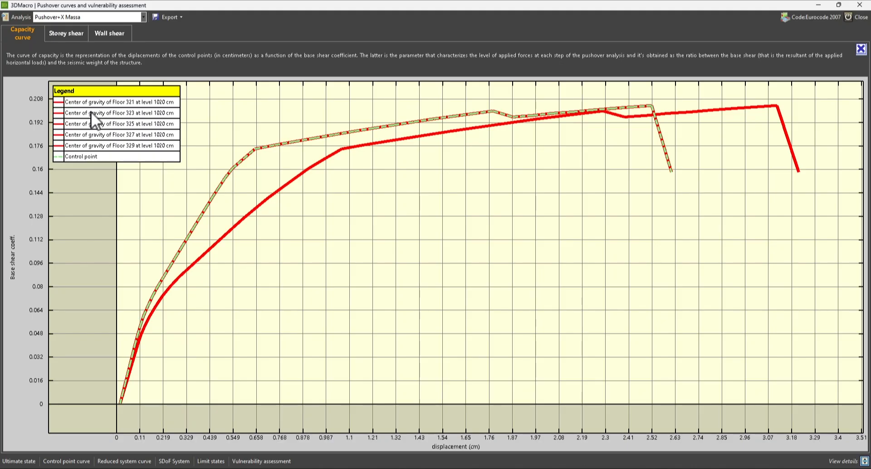
{"action": "left_click", "coordinate": [23, 461]}
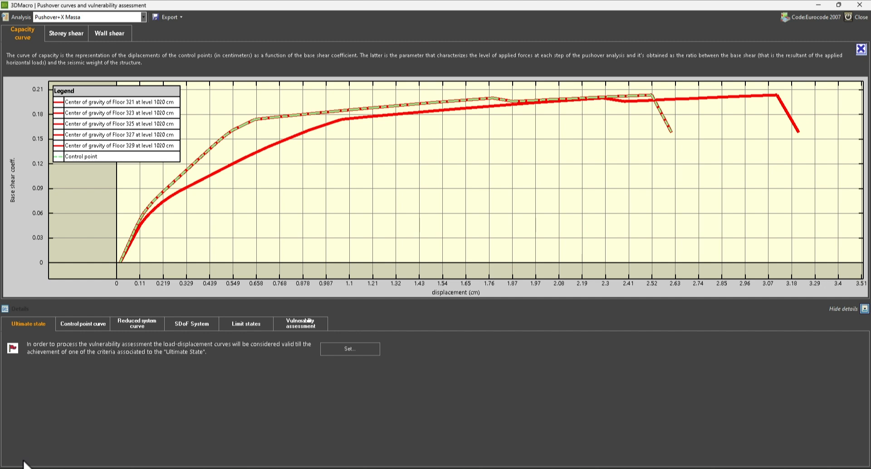
- Choose the center of gravity of Floor 329 at level 1020 cm as the control point for the Pushover+X Massa curve
{"action": "left_click", "coordinate": [83, 326]}
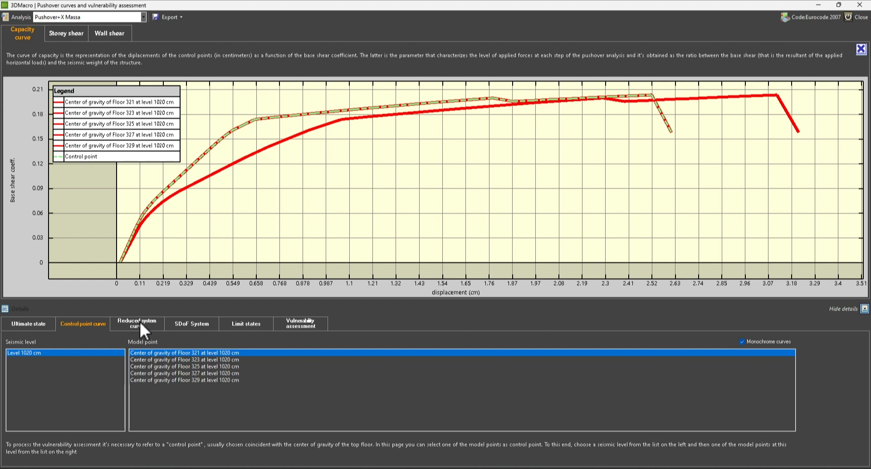
{"action": "left_click", "coordinate": [161, 359]}
{"action": "left_click", "coordinate": [167, 366]}
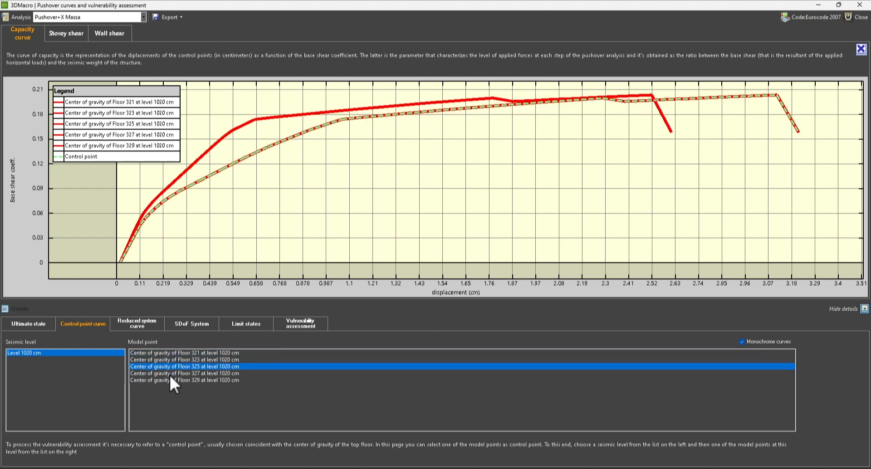
{"action": "left_click", "coordinate": [171, 374]}
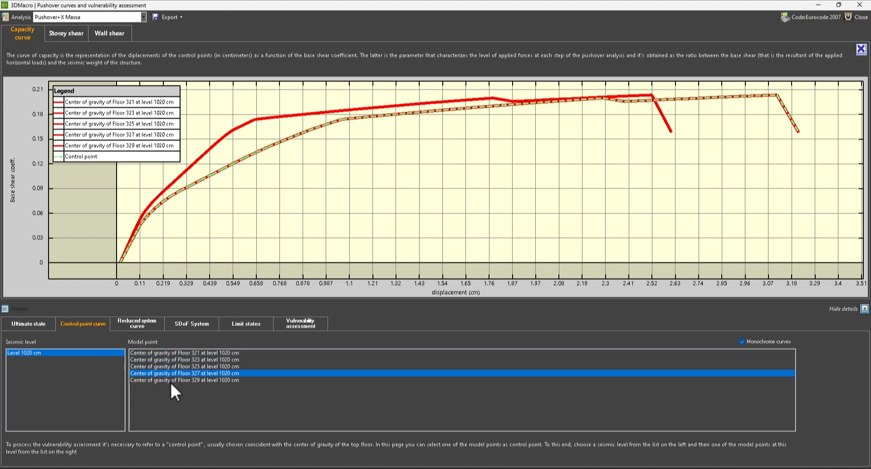
{"action": "left_click", "coordinate": [170, 381]}
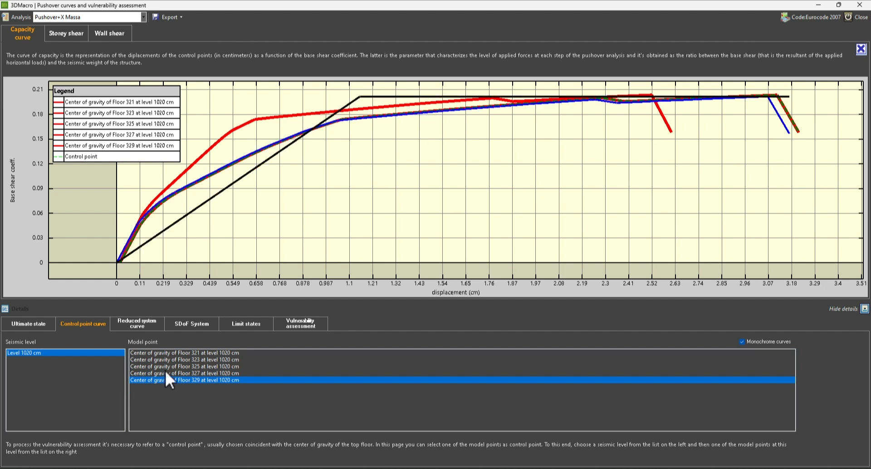
- Review the reduced system curve, SDoF system, limit states and vulnerability assessment of Pushover+X Massa
{"action": "left_click", "coordinate": [143, 321]}
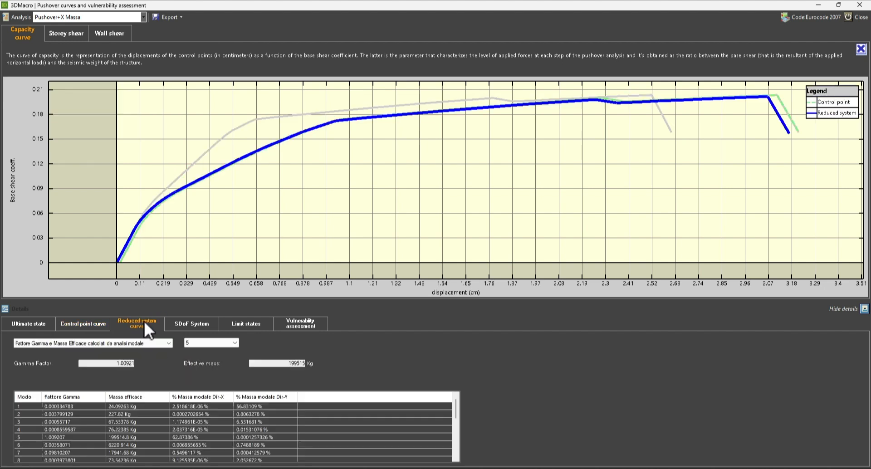
{"action": "left_click", "coordinate": [201, 321]}
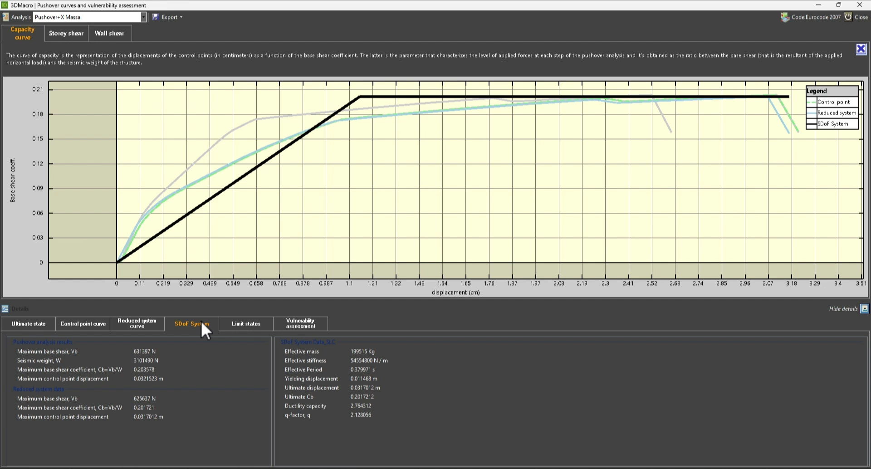
{"action": "left_click", "coordinate": [252, 326]}
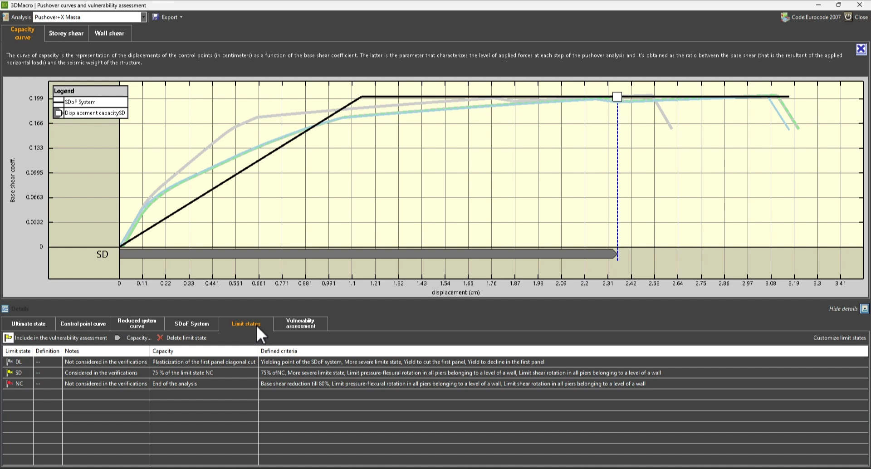
{"action": "left_click", "coordinate": [286, 323]}
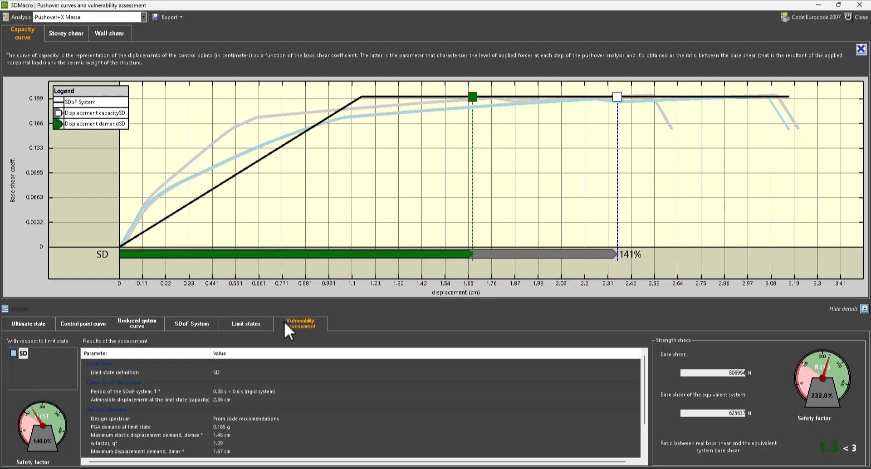
{"action": "scroll", "coordinate": [202, 395], "scroll_direction": "down", "scroll_amount": 2}
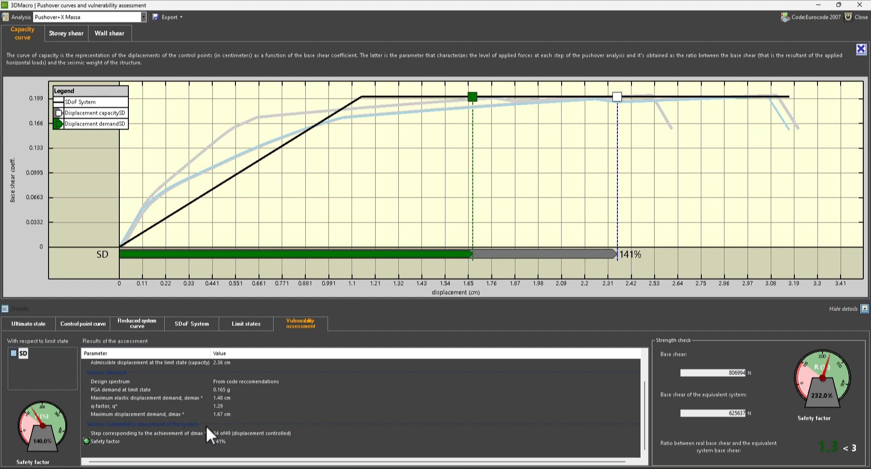
- Switch the capacity curve to Pushover+Y Massa and review its vulnerability assessment and reduced system curve
{"action": "left_click", "coordinate": [143, 18]}
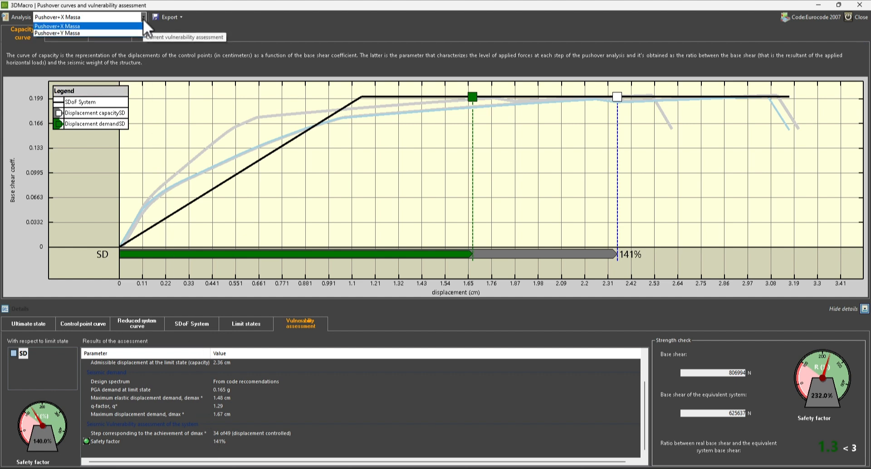
{"action": "left_click", "coordinate": [104, 33]}
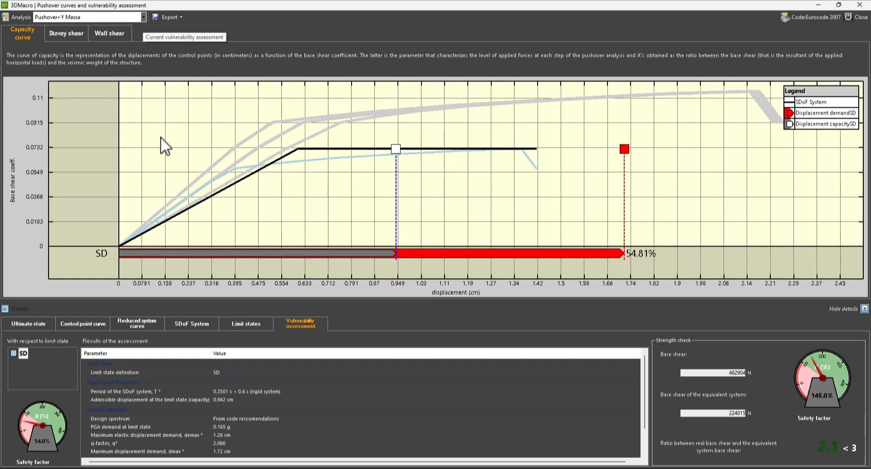
{"action": "left_click", "coordinate": [135, 326]}
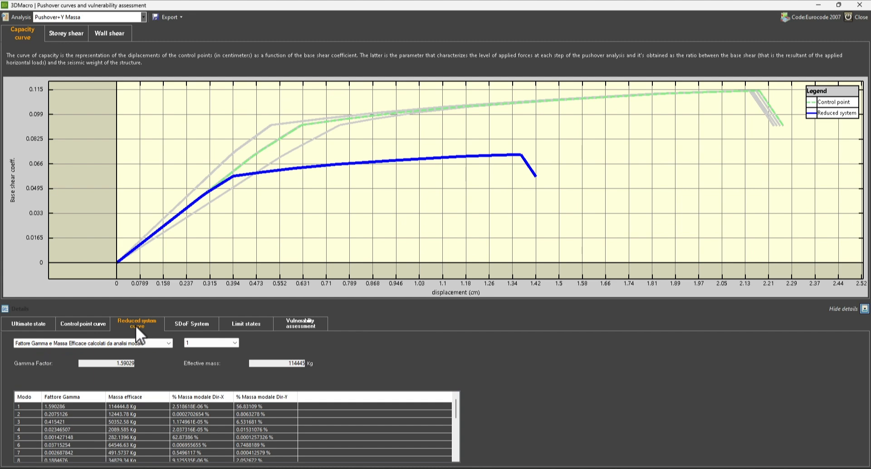
- Choose the center of gravity of Floor 325 at level 1020 cm as the Pushover+Y Massa control point and check the updated vulnerability assessment
{"action": "left_click", "coordinate": [83, 325]}
{"action": "left_click", "coordinate": [160, 362]}
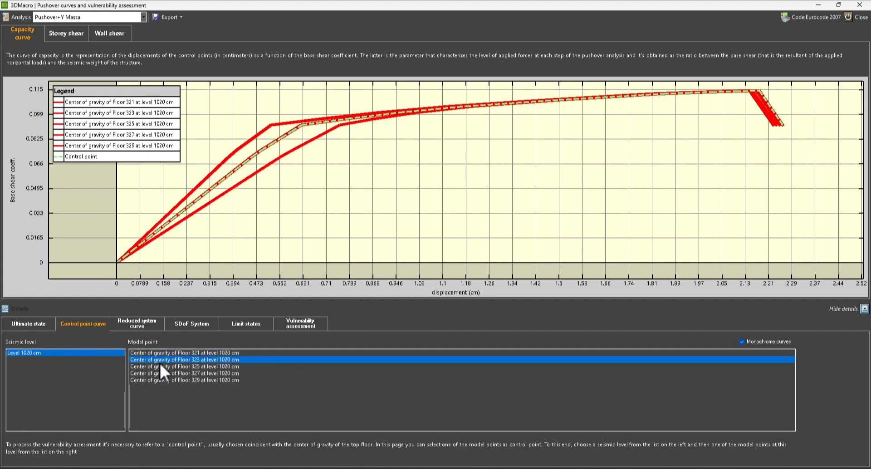
{"action": "left_click", "coordinate": [165, 369]}
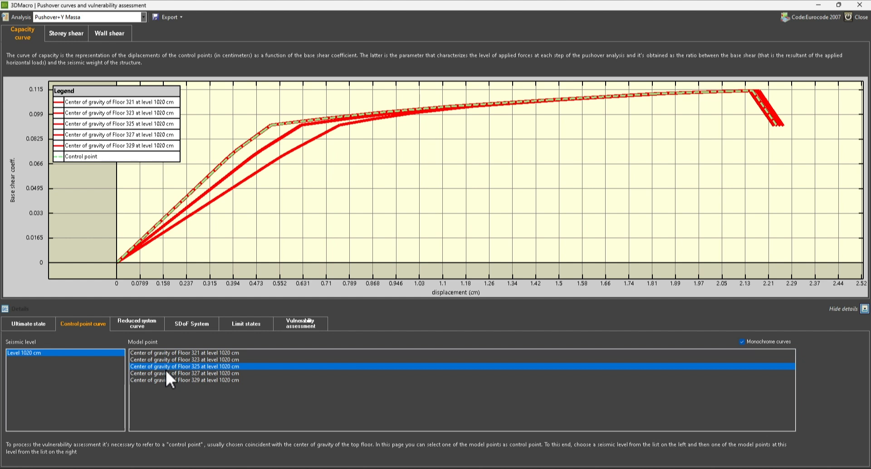
{"action": "left_click", "coordinate": [307, 323]}
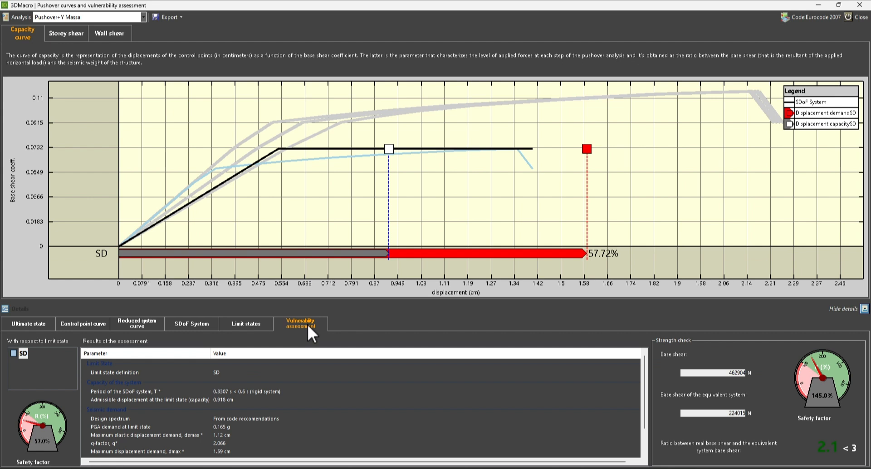
{"action": "scroll", "coordinate": [271, 417], "scroll_direction": "down", "scroll_amount": 1}
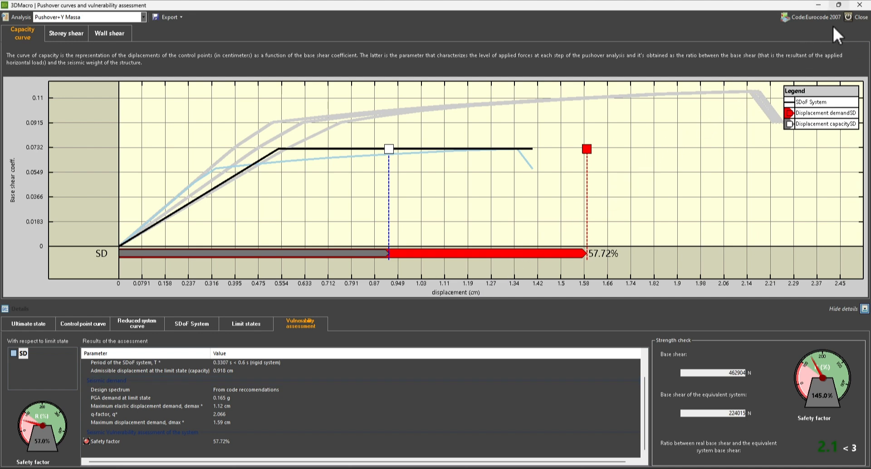
{"action": "left_click", "coordinate": [861, 20]}
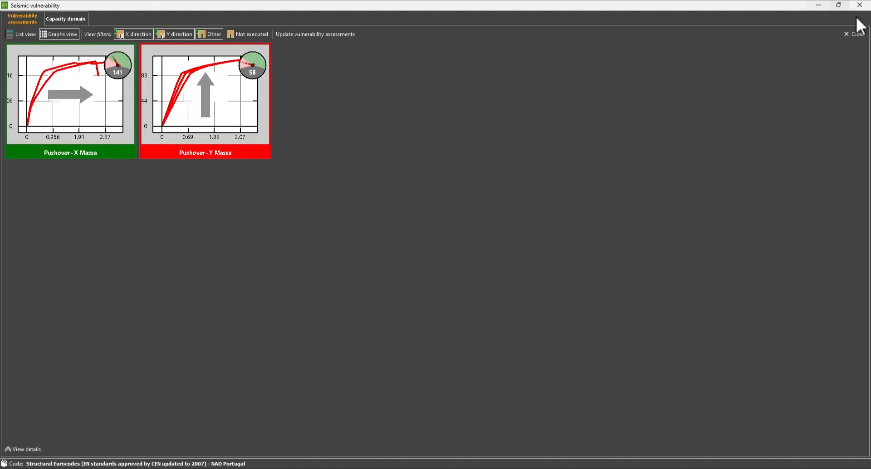
{"action": "left_click", "coordinate": [857, 34]}
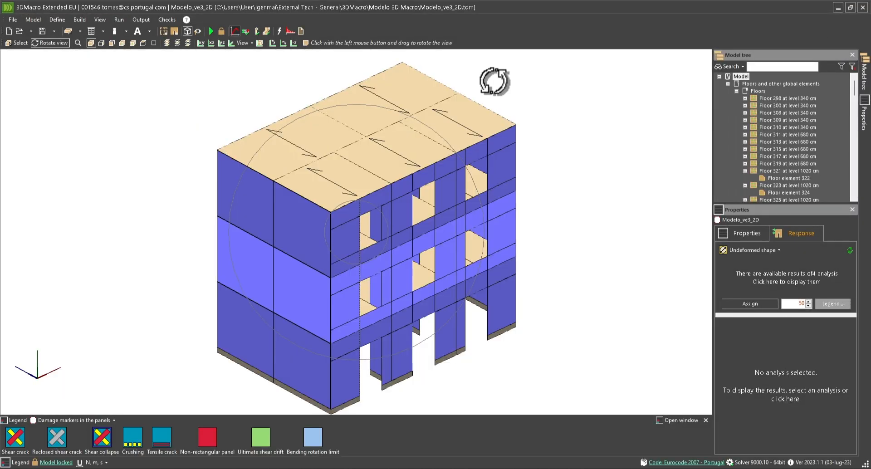
- Open the event log for Pushover+Y Massa and show the events at steps 33 and 34
{"action": "left_click", "coordinate": [280, 32]}
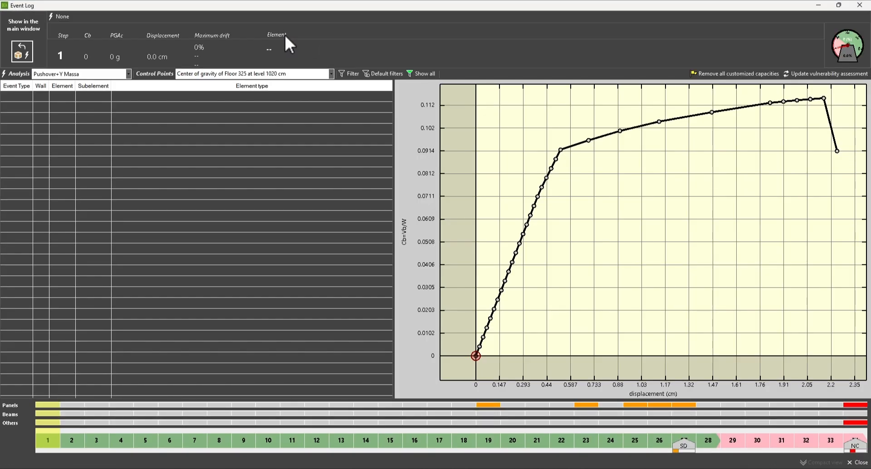
{"action": "left_click", "coordinate": [825, 98]}
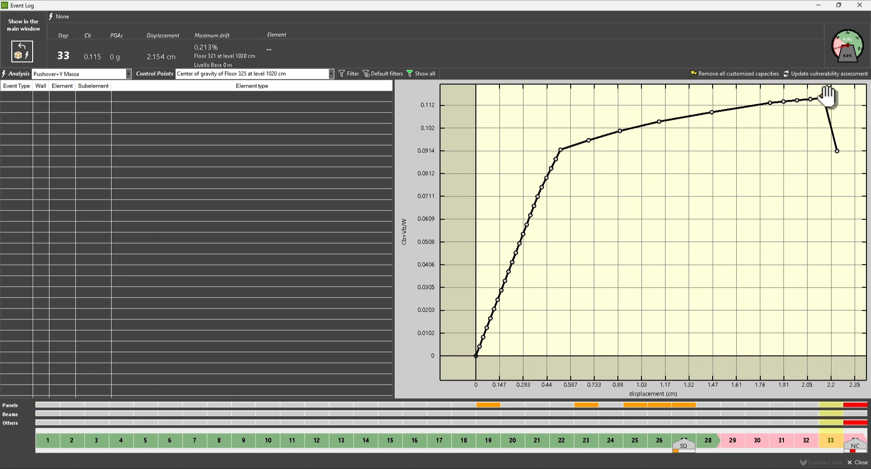
{"action": "left_click", "coordinate": [837, 151]}
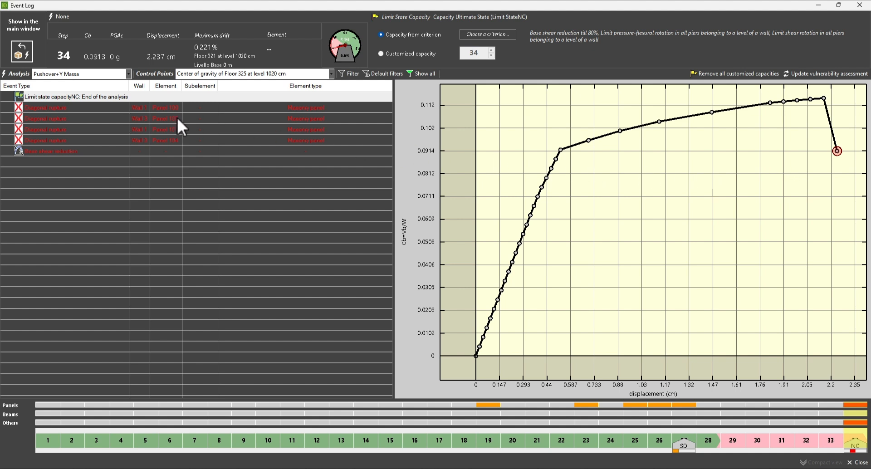
- Inspect the NC limit state and base shear reduction events at step 34 and view that step's damage on the model
{"action": "left_click", "coordinate": [51, 96]}
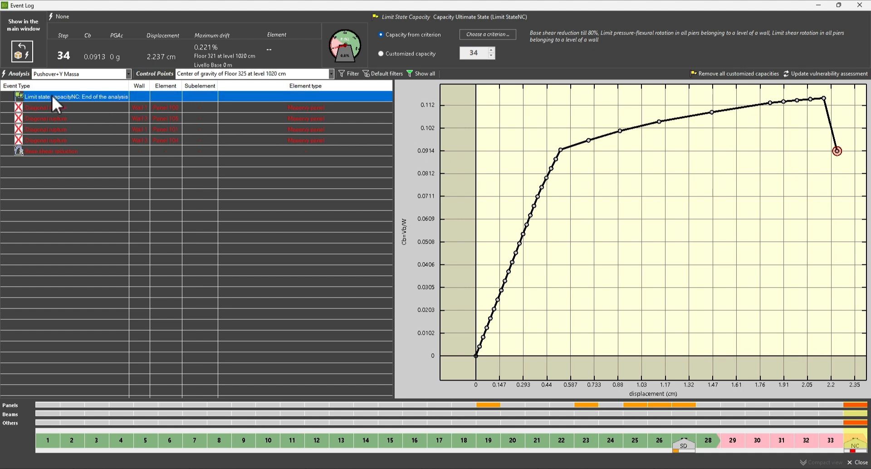
{"action": "left_click", "coordinate": [58, 149]}
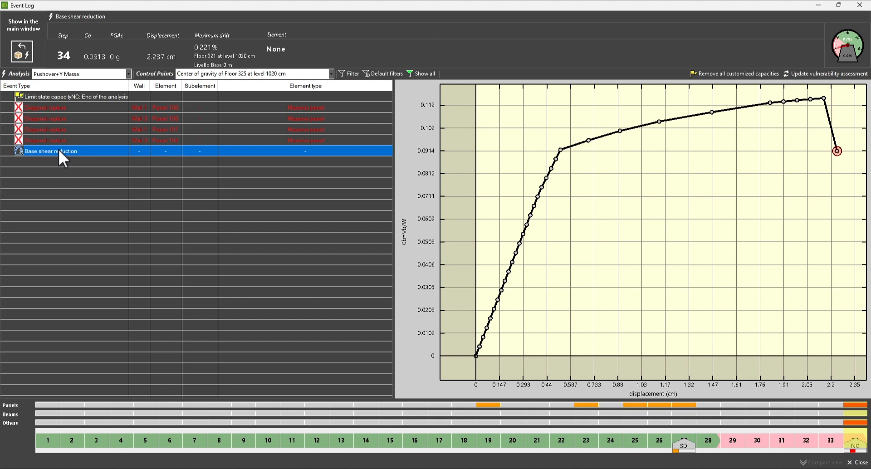
{"action": "left_click", "coordinate": [22, 51]}
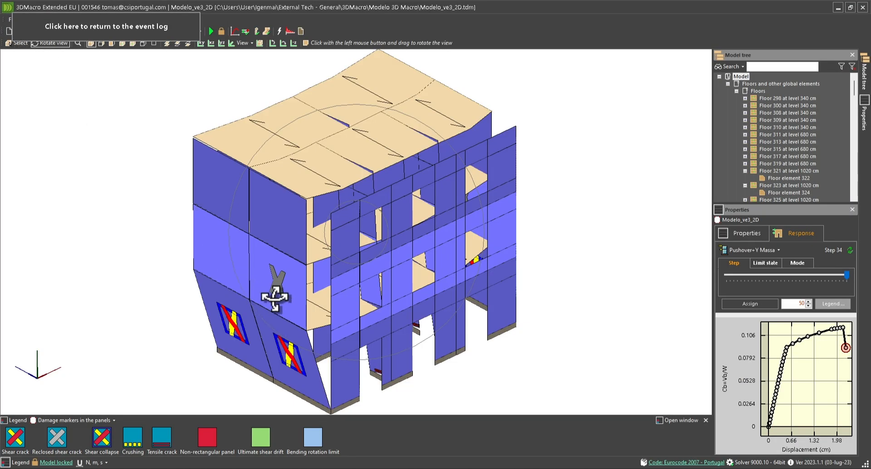
{"action": "left_click", "coordinate": [127, 28]}
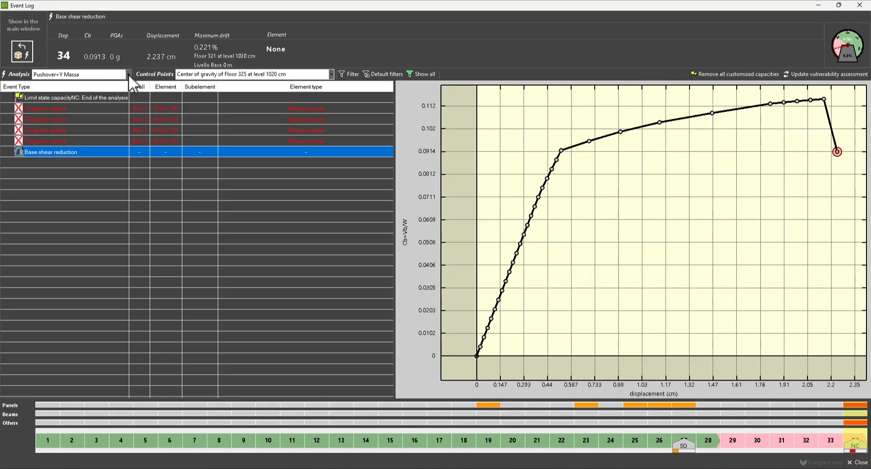
- Switch the event log to Pushover+X Massa and examine the panel events at steps 7, 27 and 29
{"action": "left_click", "coordinate": [129, 75]}
{"action": "left_click", "coordinate": [96, 89]}
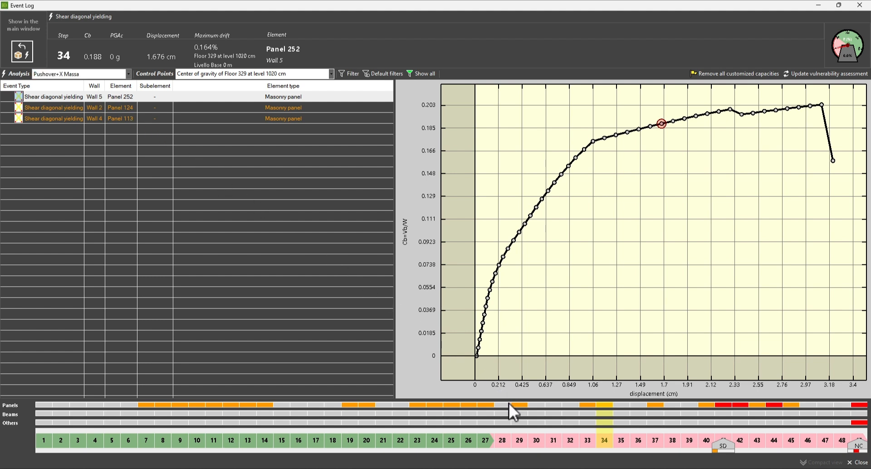
{"action": "left_click", "coordinate": [488, 403]}
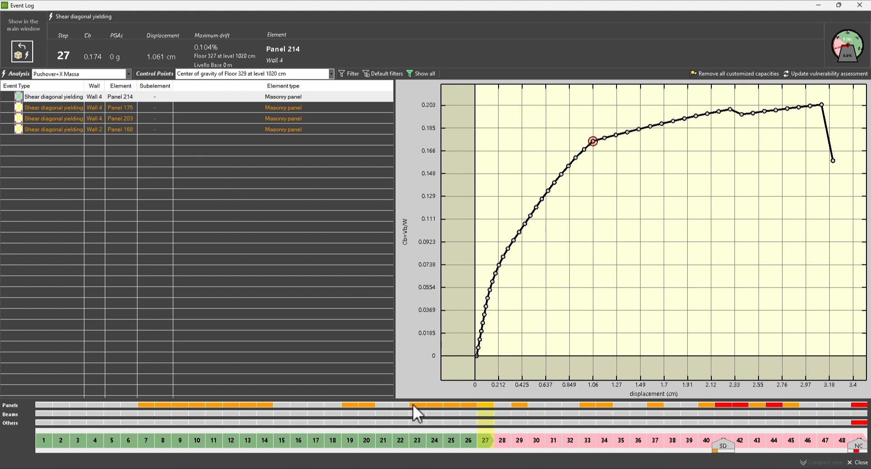
{"action": "left_click", "coordinate": [149, 407]}
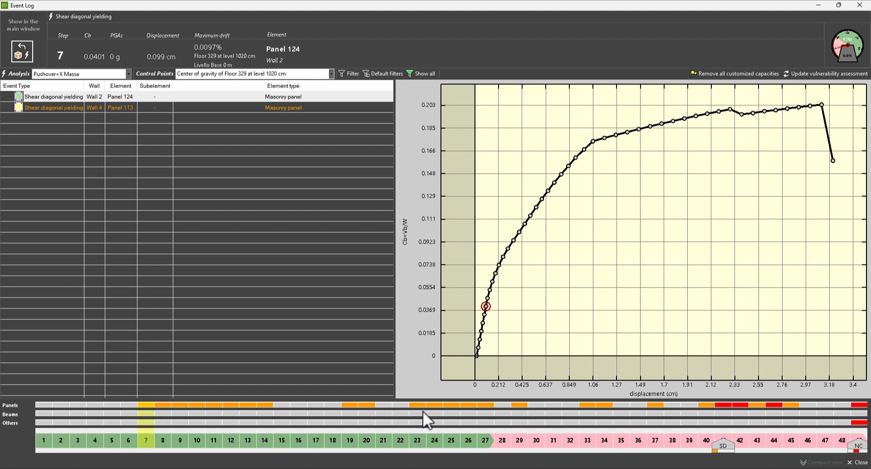
{"action": "left_click", "coordinate": [489, 411]}
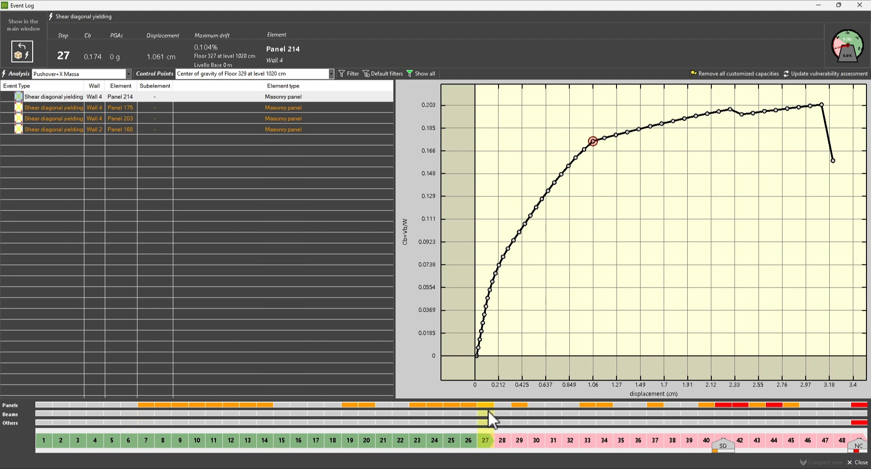
{"action": "left_click", "coordinate": [521, 406]}
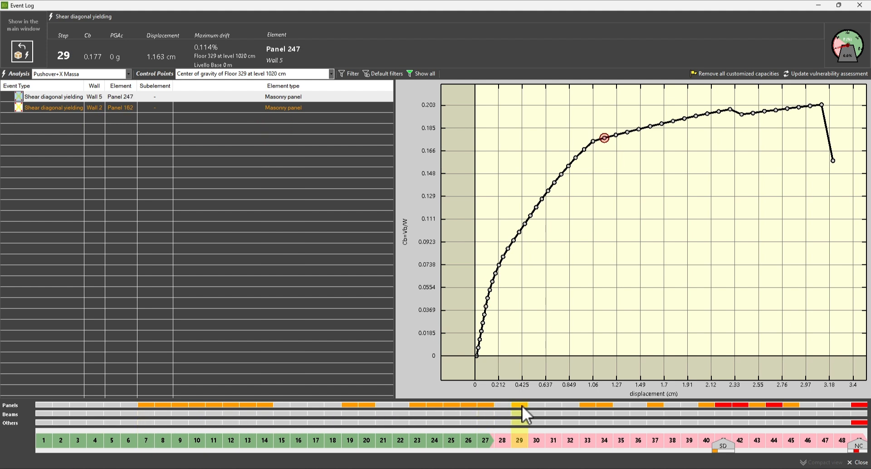
- Inspect the SD limit state events at step 41 of Pushover+X Massa and view the corresponding wall damage on the model
{"action": "left_click", "coordinate": [713, 405]}
{"action": "left_click", "coordinate": [723, 407]}
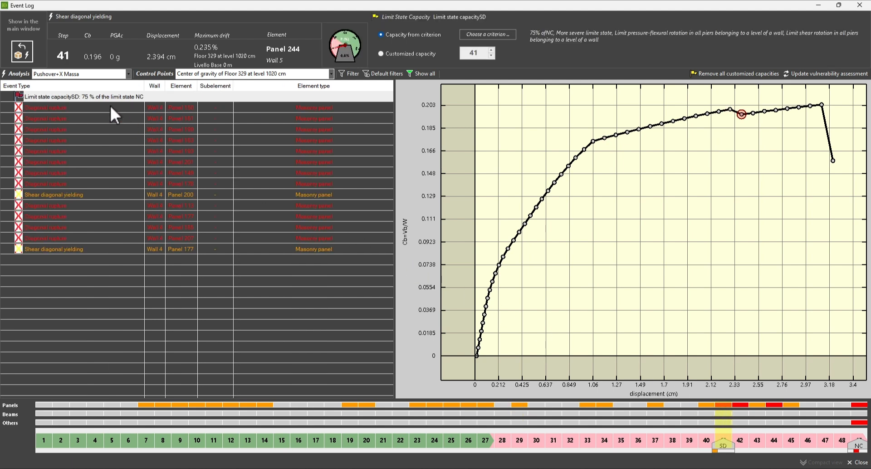
{"action": "left_click", "coordinate": [95, 97]}
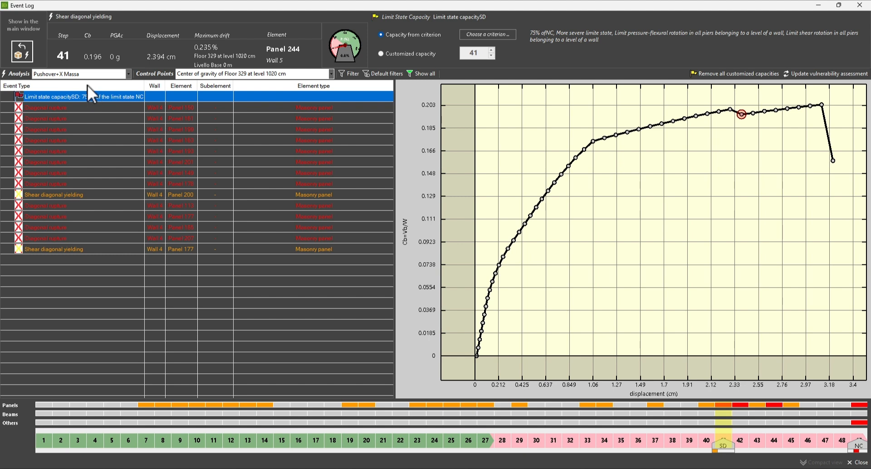
{"action": "left_click", "coordinate": [23, 48]}
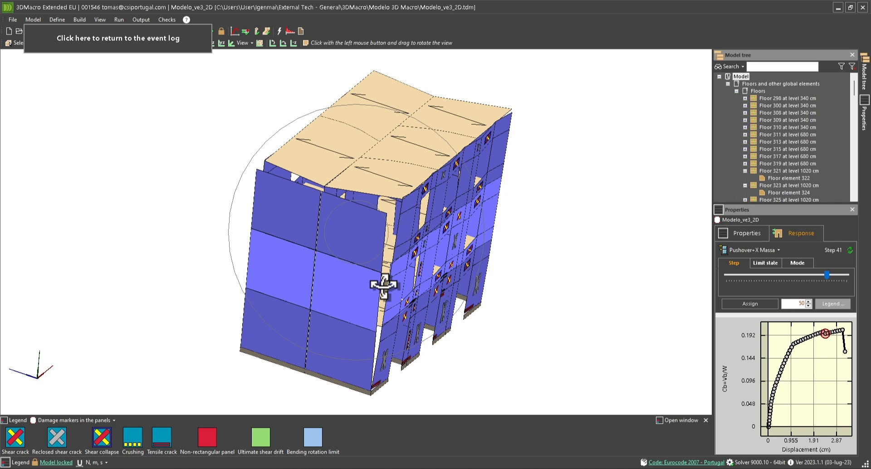
{"action": "left_click_drag", "start_coordinate": [380, 284], "coordinate": [337, 273]}
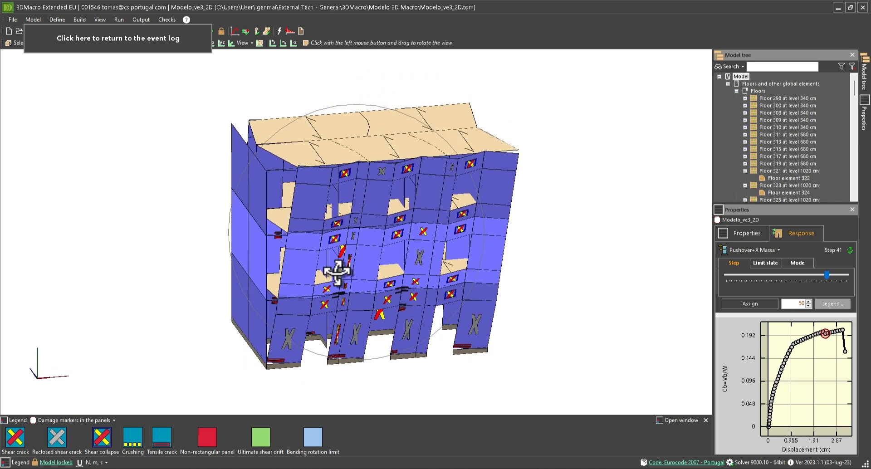
{"action": "left_click", "coordinate": [169, 47]}
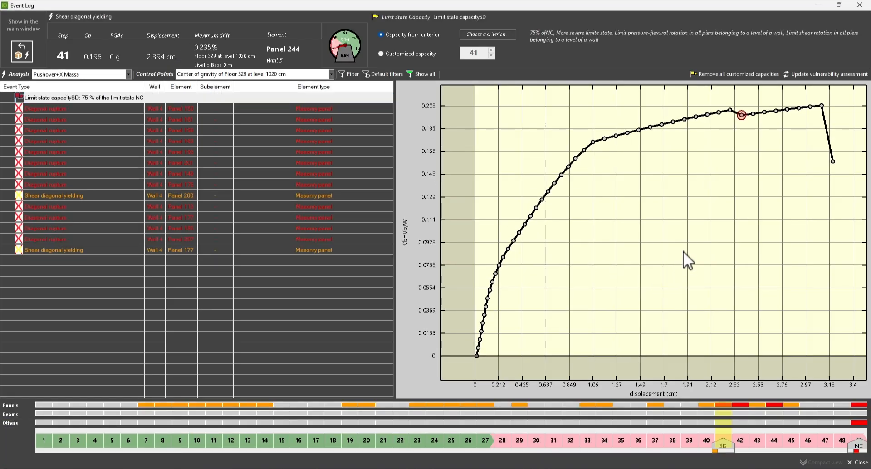
- Show the NC limit state events at step 49 of Pushover+X Massa and view the corresponding wall damage on the model
{"action": "left_click", "coordinate": [834, 161]}
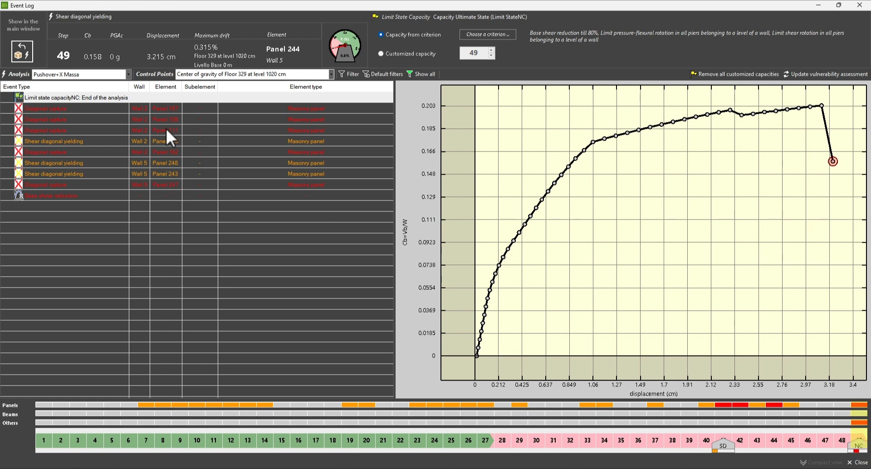
{"action": "left_click", "coordinate": [26, 58]}
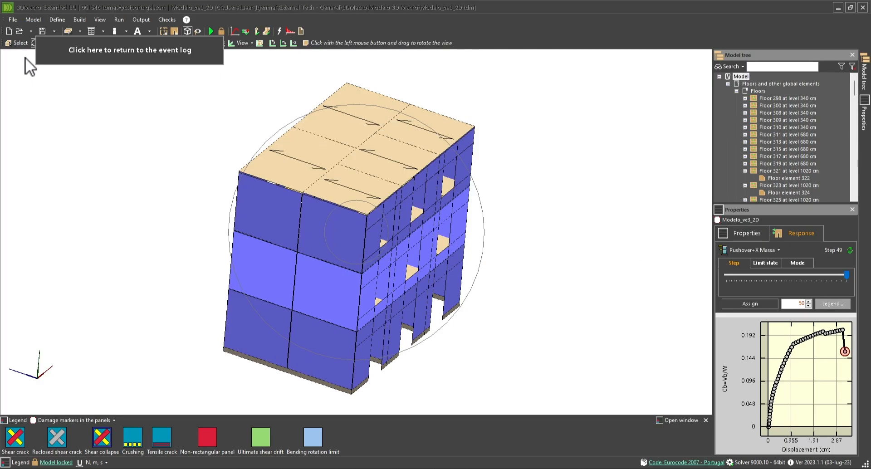
{"action": "left_click_drag", "start_coordinate": [272, 191], "coordinate": [384, 250]}
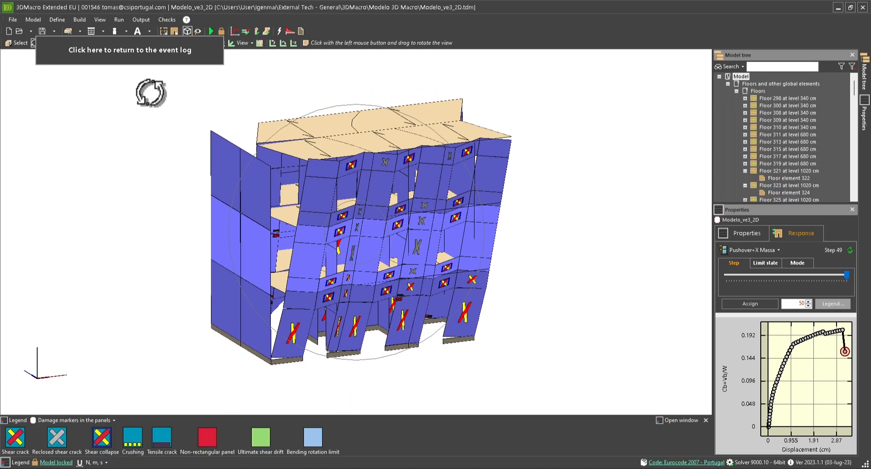
{"action": "left_click", "coordinate": [120, 58]}
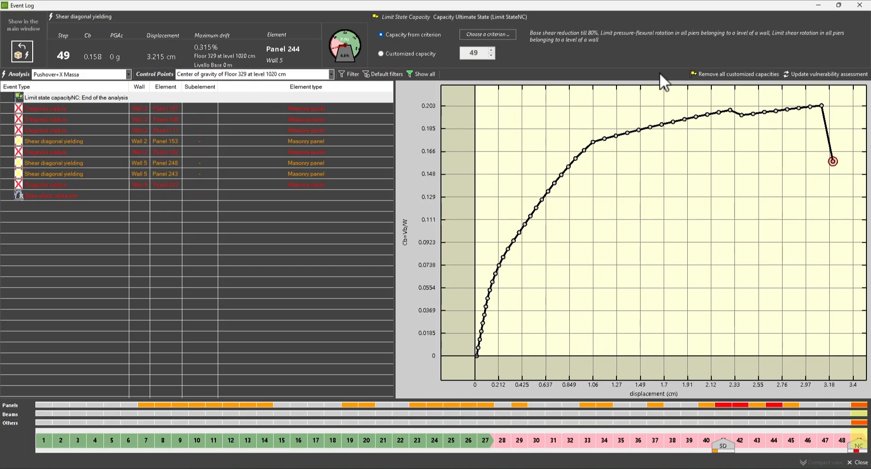
- Close the event log, open the element response of ground-floor Panel 213 in Wall 4, and select all panels of the wall
{"action": "left_click", "coordinate": [861, 5]}
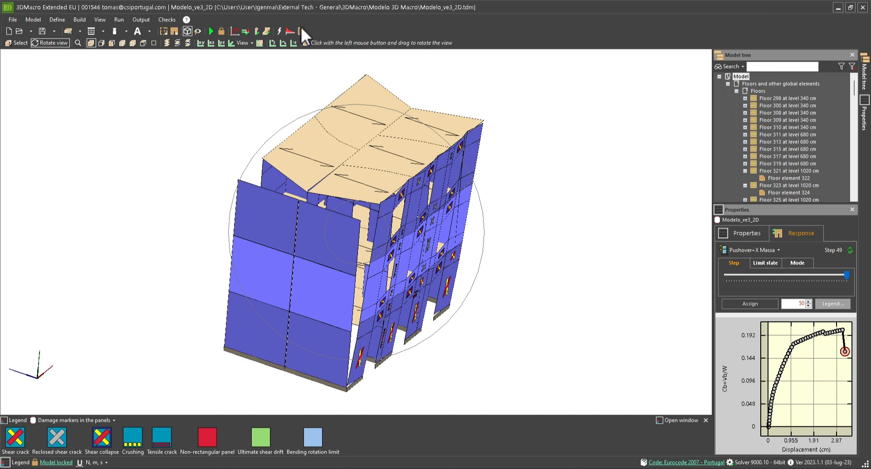
{"action": "left_click", "coordinate": [288, 30]}
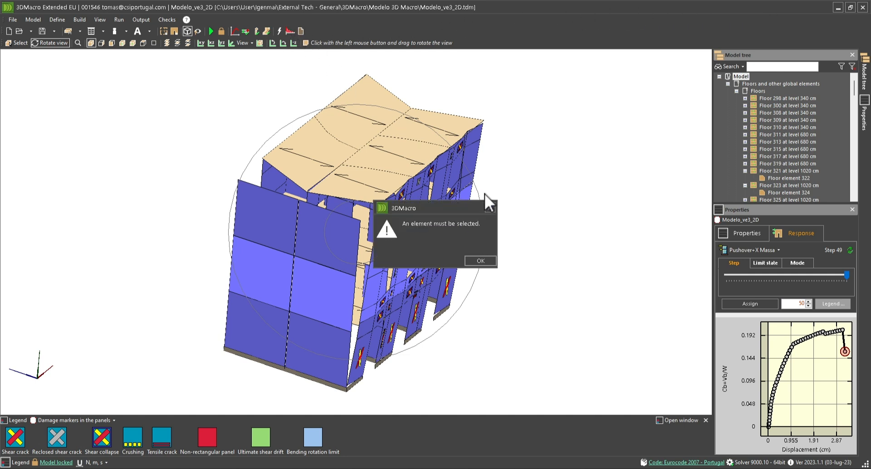
{"action": "left_click", "coordinate": [480, 261]}
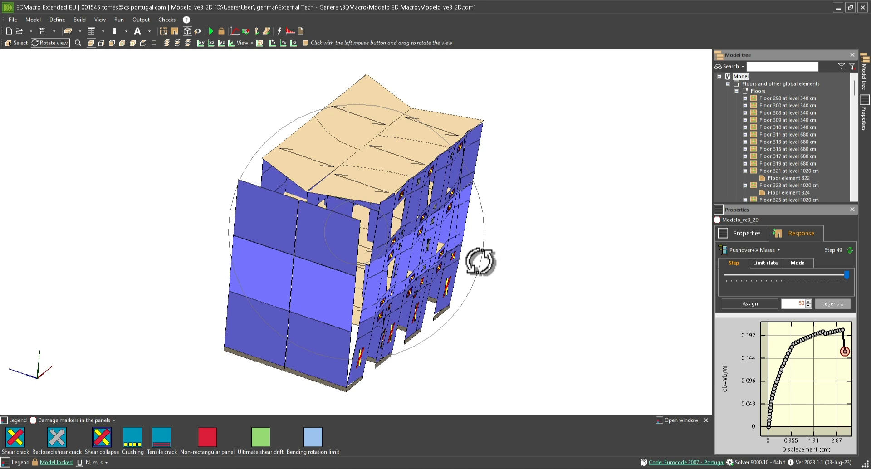
{"action": "left_click", "coordinate": [412, 318]}
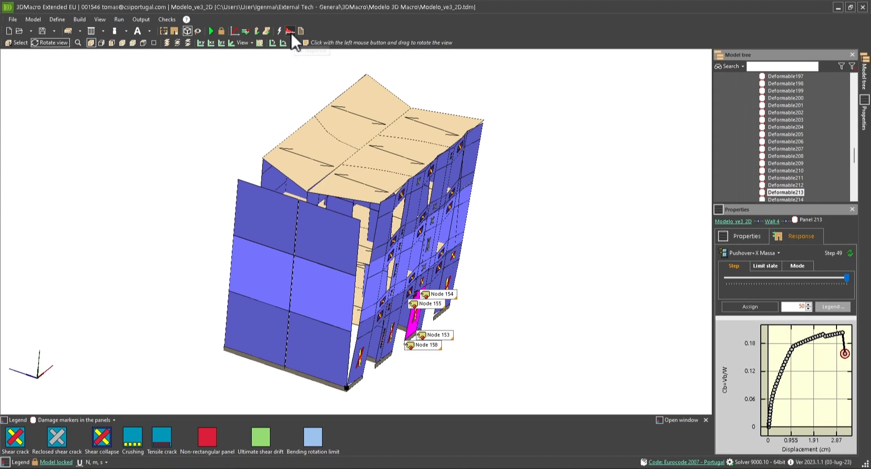
{"action": "left_click", "coordinate": [391, 42]}
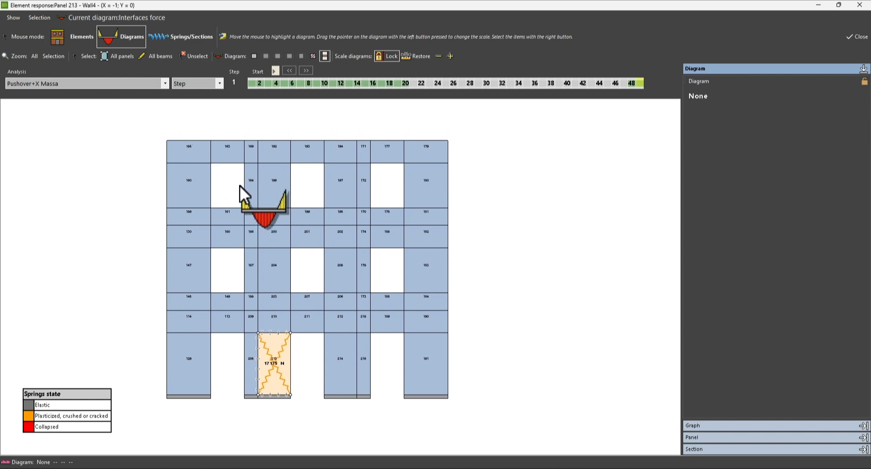
{"action": "left_click", "coordinate": [107, 58]}
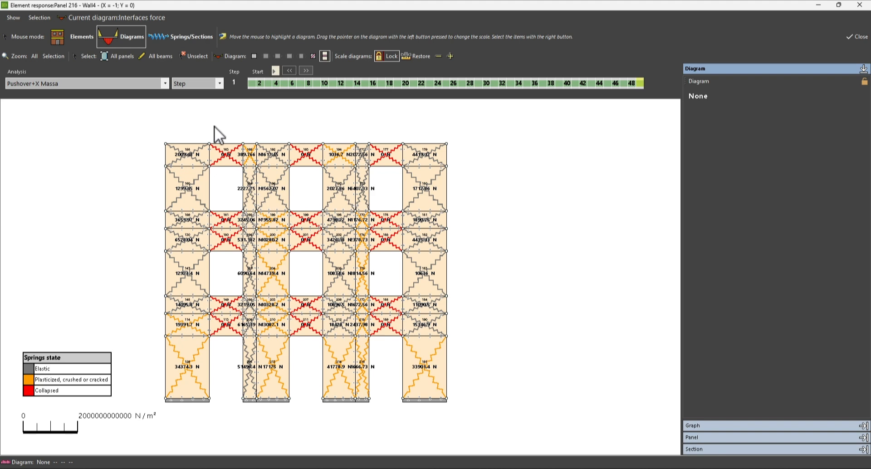
- Advance Wall 4's response under Pushover+X Massa from step 1 to step 44, following the spring states in its panels
{"action": "left_click", "coordinate": [306, 71]}
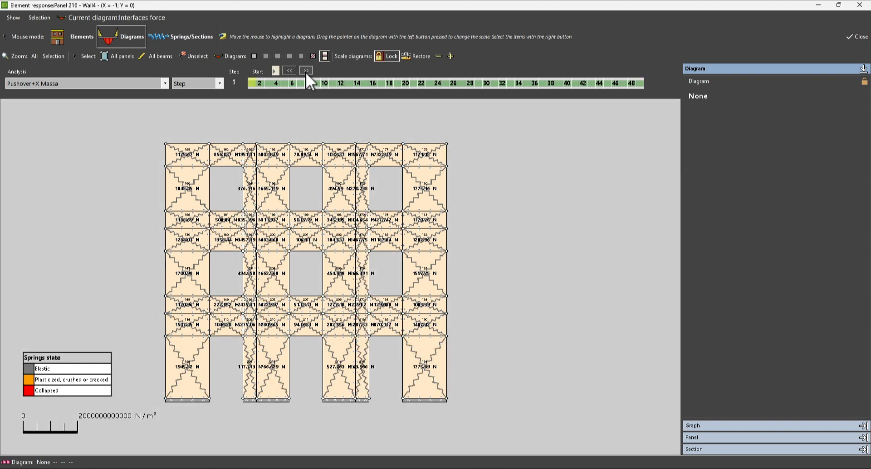
{"action": "left_click", "coordinate": [306, 70]}
{"action": "left_click", "coordinate": [306, 71]}
{"action": "left_click", "coordinate": [306, 71]}
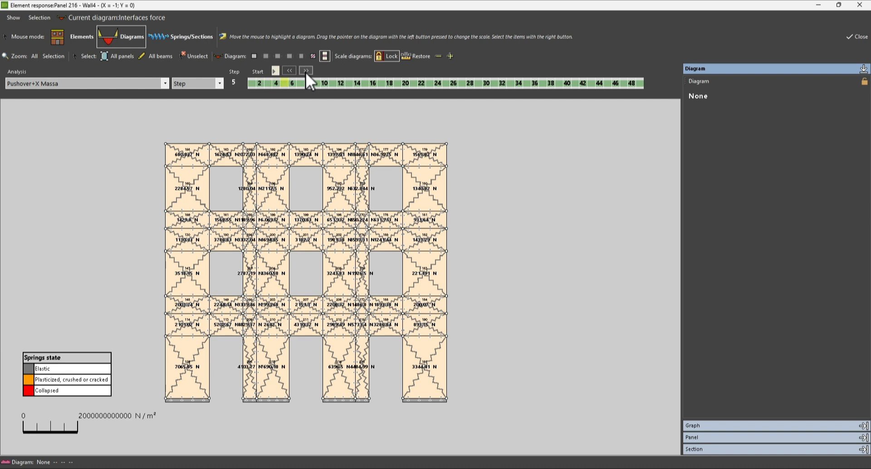
{"action": "left_click", "coordinate": [306, 71]}
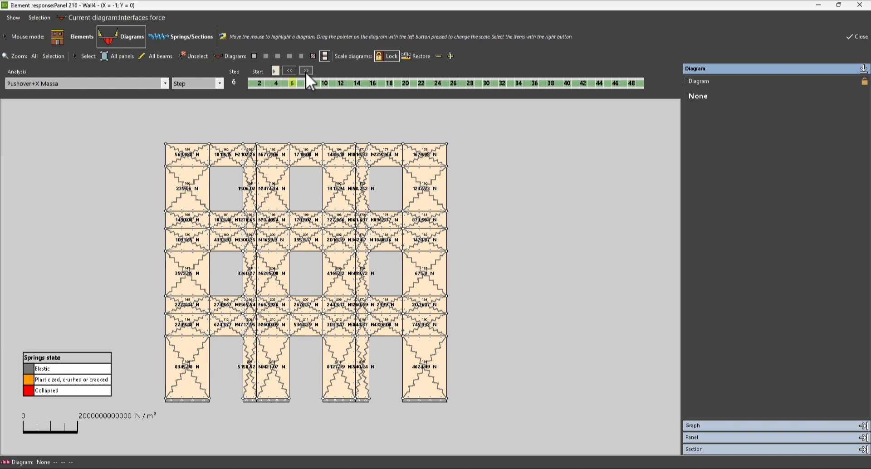
{"action": "left_click", "coordinate": [306, 71]}
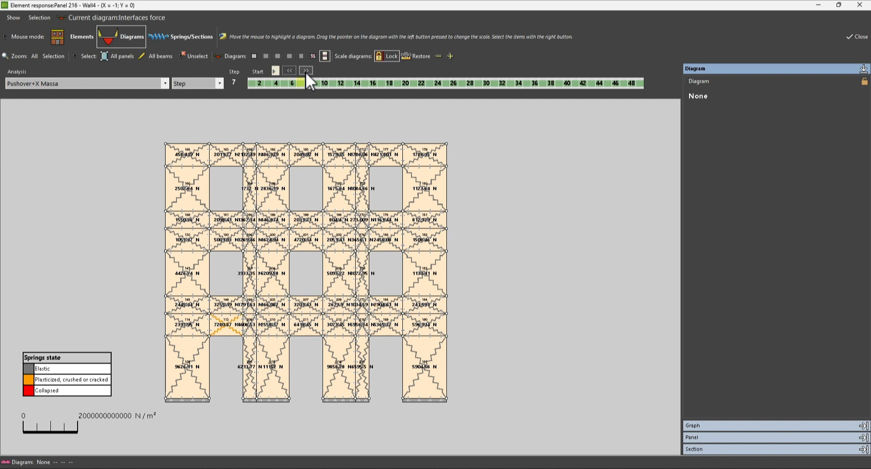
{"action": "left_click", "coordinate": [305, 70]}
{"action": "left_click", "coordinate": [306, 71]}
{"action": "left_click", "coordinate": [306, 71]}
{"action": "left_click", "coordinate": [306, 70]}
{"action": "left_click", "coordinate": [306, 71]}
{"action": "left_click", "coordinate": [306, 71]}
{"action": "left_click", "coordinate": [306, 71]}
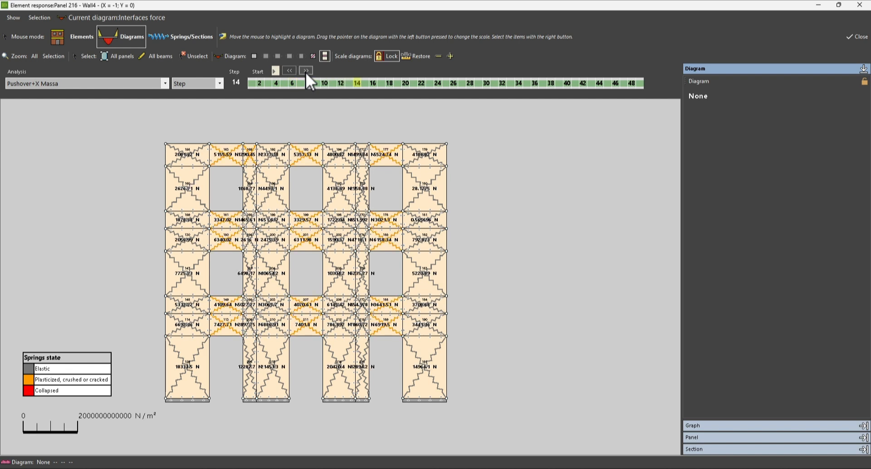
{"action": "left_click", "coordinate": [306, 71]}
{"action": "left_click", "coordinate": [306, 71]}
{"action": "left_click", "coordinate": [306, 71]}
{"action": "left_click", "coordinate": [306, 71]}
{"action": "left_click", "coordinate": [306, 72]}
{"action": "left_click", "coordinate": [306, 72]}
{"action": "left_click", "coordinate": [306, 72]}
{"action": "left_click", "coordinate": [305, 72]}
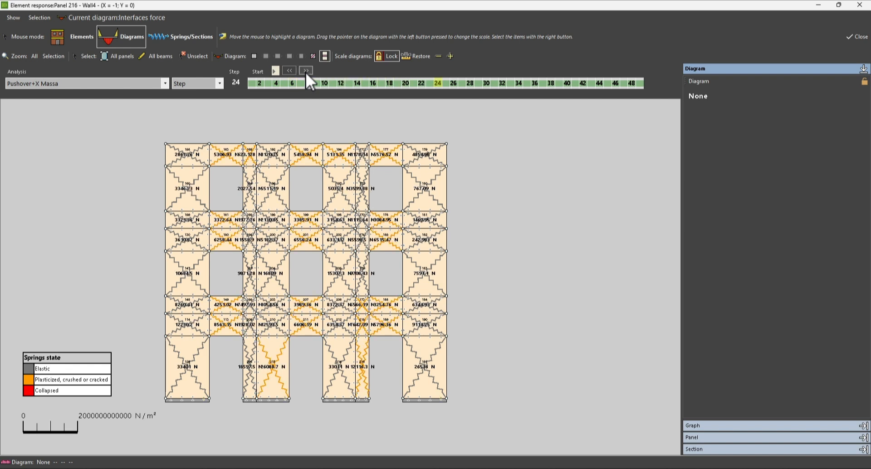
{"action": "left_click", "coordinate": [306, 71]}
{"action": "left_click", "coordinate": [306, 72]}
{"action": "left_click", "coordinate": [306, 72]}
{"action": "left_click", "coordinate": [306, 72]}
{"action": "left_click", "coordinate": [306, 72]}
{"action": "left_click", "coordinate": [306, 71]}
{"action": "left_click", "coordinate": [306, 72]}
{"action": "left_click", "coordinate": [306, 72]}
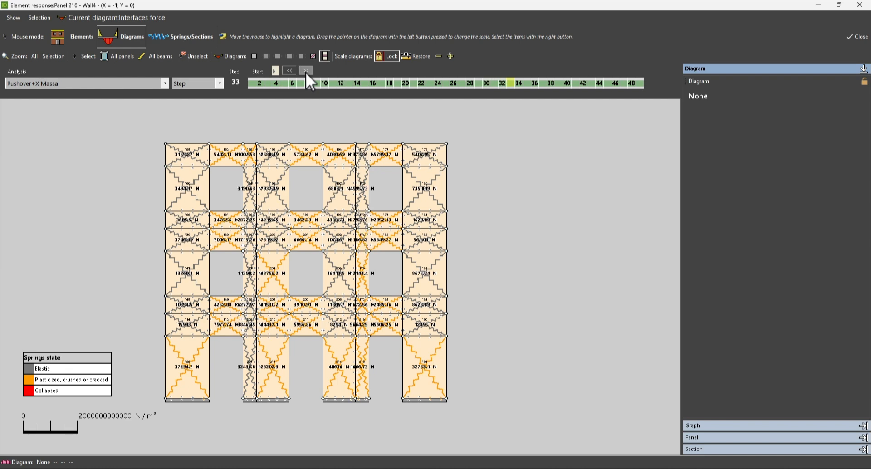
{"action": "left_click", "coordinate": [306, 72]}
{"action": "left_click", "coordinate": [306, 72]}
{"action": "left_click", "coordinate": [306, 72]}
{"action": "left_click", "coordinate": [306, 72]}
{"action": "left_click", "coordinate": [305, 72]}
{"action": "left_click", "coordinate": [306, 72]}
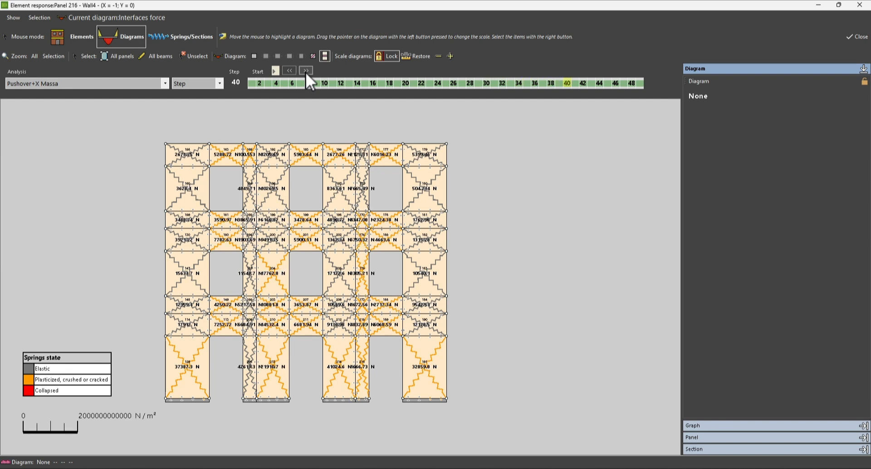
{"action": "left_click", "coordinate": [306, 72]}
{"action": "left_click", "coordinate": [305, 72]}
{"action": "left_click", "coordinate": [306, 71]}
{"action": "left_click", "coordinate": [306, 71]}
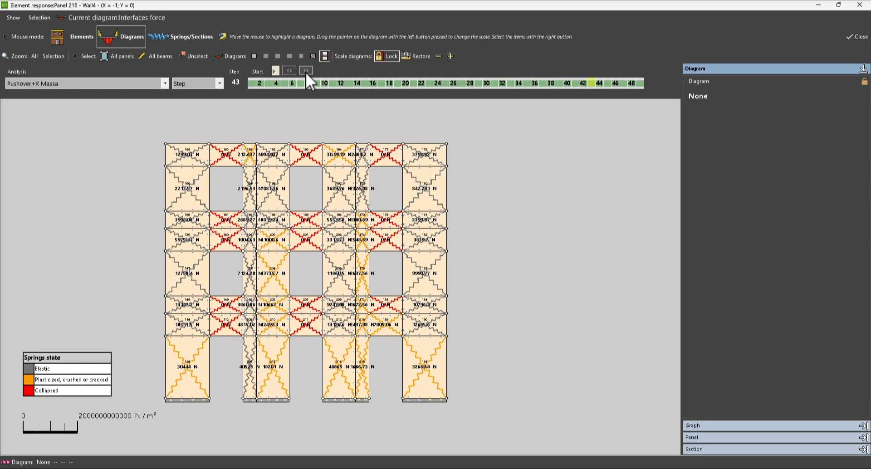
{"action": "left_click", "coordinate": [306, 72]}
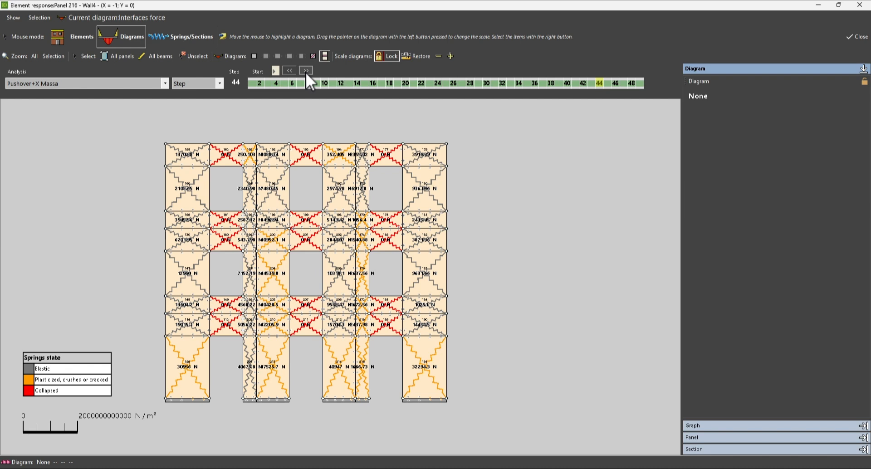
- Review the panel interface forces and section information for the selected panels at step 44, and return to the diagram information
{"action": "left_click", "coordinate": [697, 425]}
{"action": "left_click", "coordinate": [699, 437]}
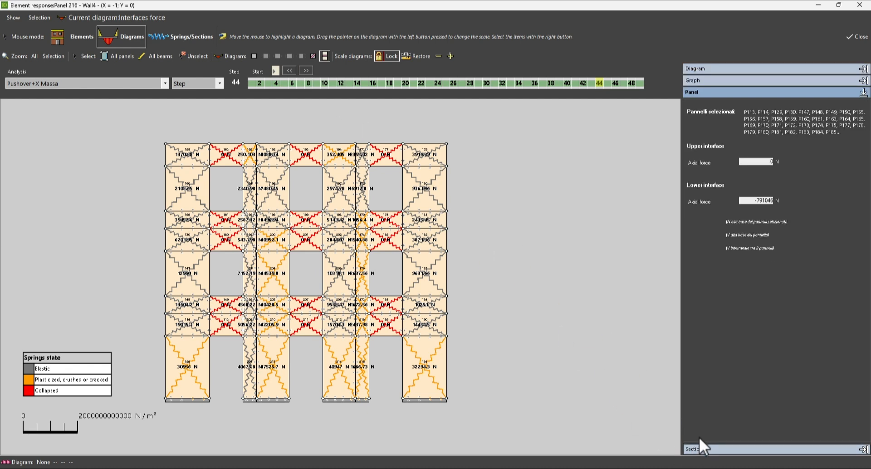
{"action": "left_click", "coordinate": [696, 449]}
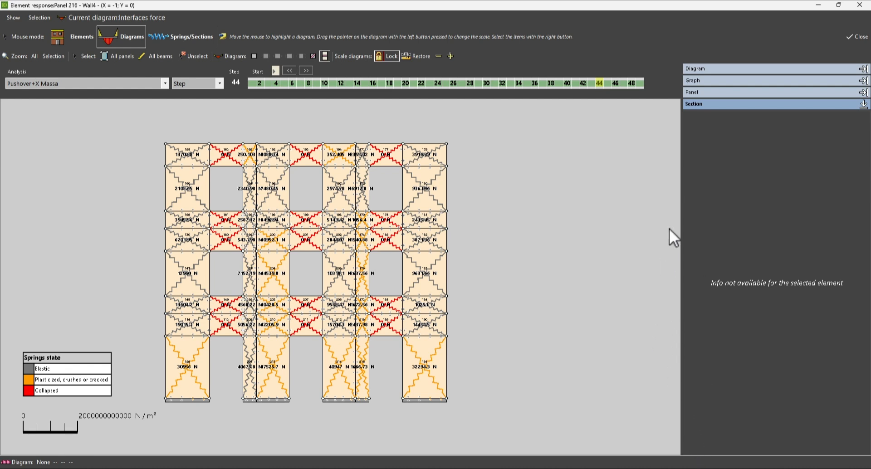
{"action": "left_click", "coordinate": [704, 71]}
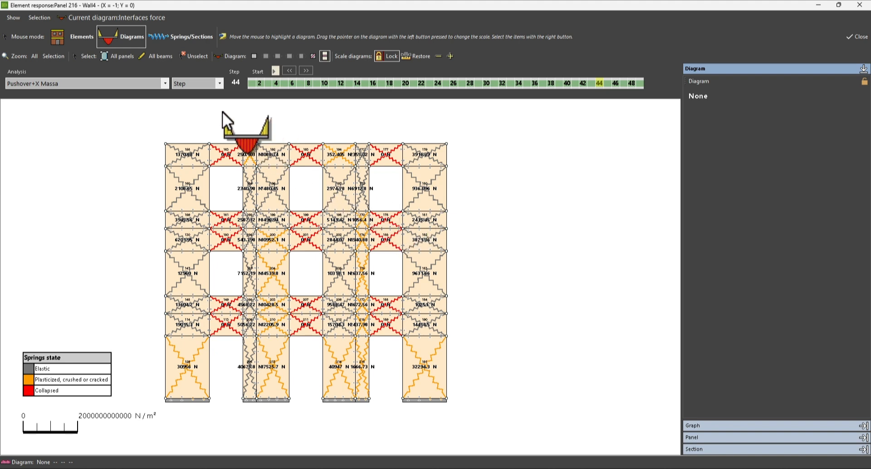
- View shear/displacement graphs for diagonal springs in the central spandrel below the top-storey opening and in Panel 213, going back to step 30
{"action": "left_click", "coordinate": [167, 42]}
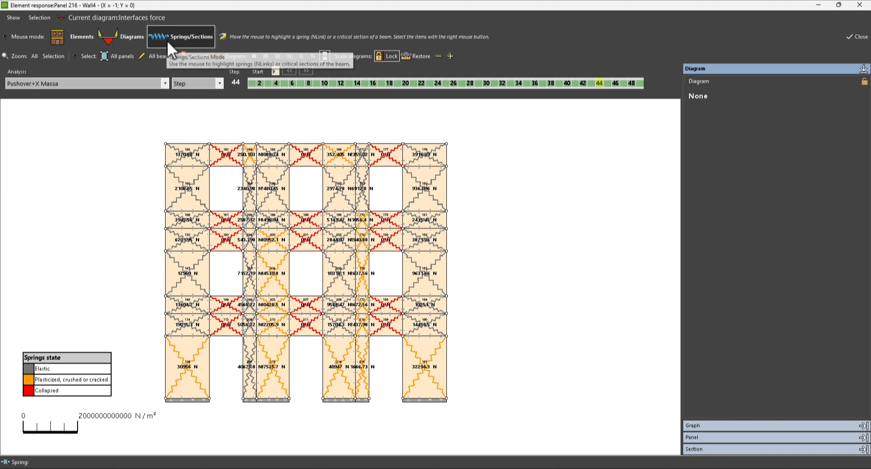
{"action": "right_click", "coordinate": [307, 218]}
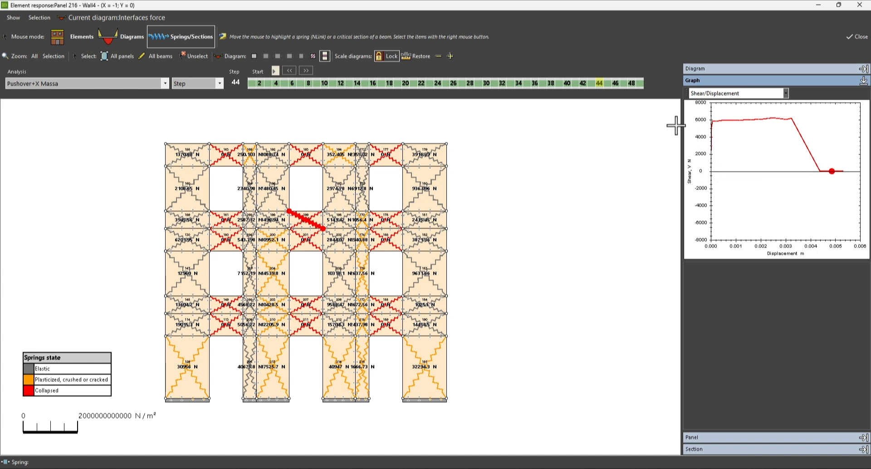
{"action": "left_click", "coordinate": [292, 72]}
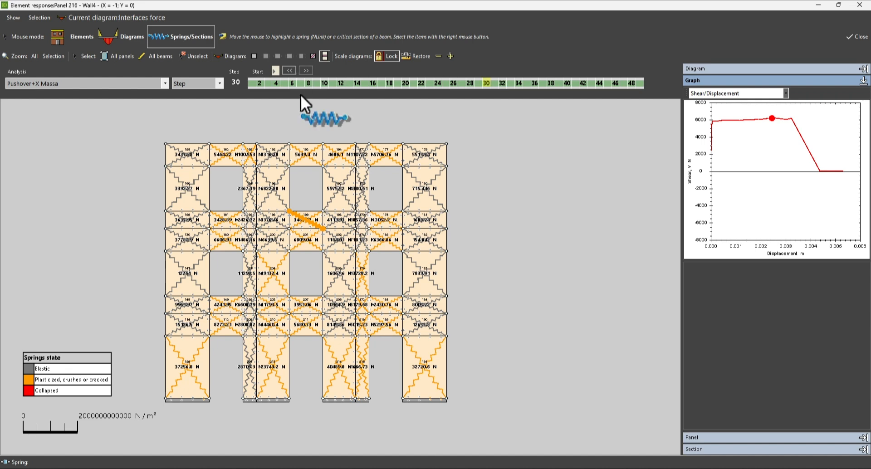
{"action": "right_click", "coordinate": [280, 353]}
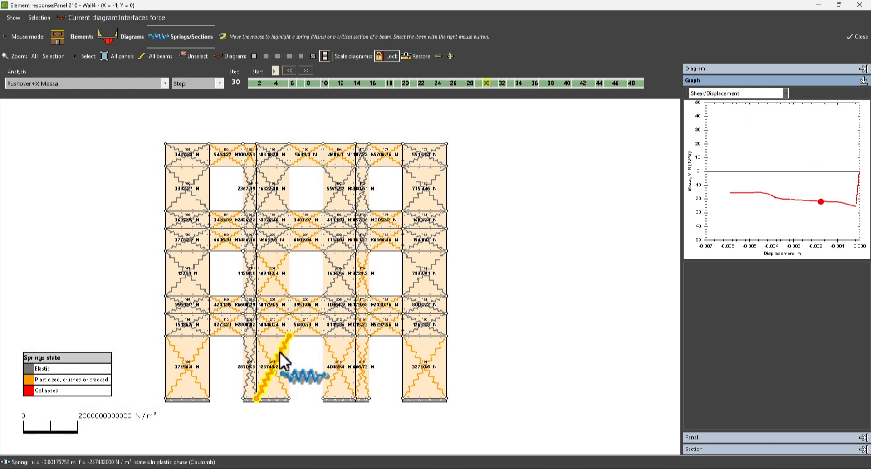
{"action": "right_click", "coordinate": [325, 364]}
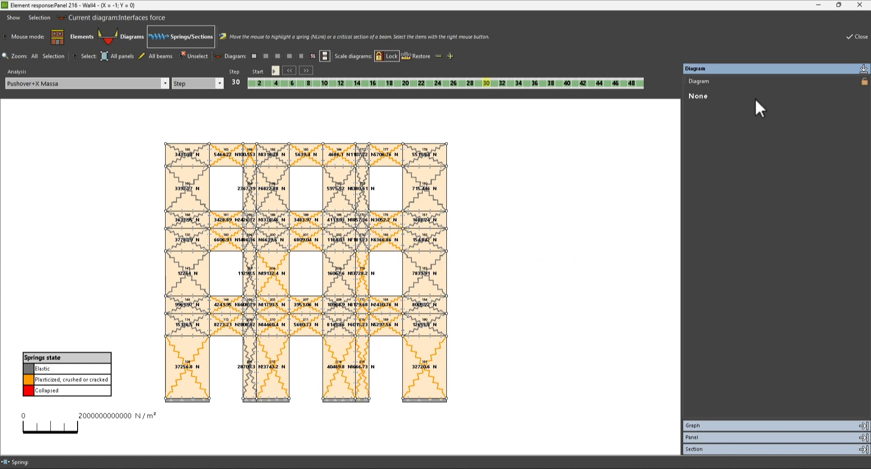
- Close the element response and set the displayed analysis to None to show the building's undeformed shape
{"action": "left_click", "coordinate": [851, 36]}
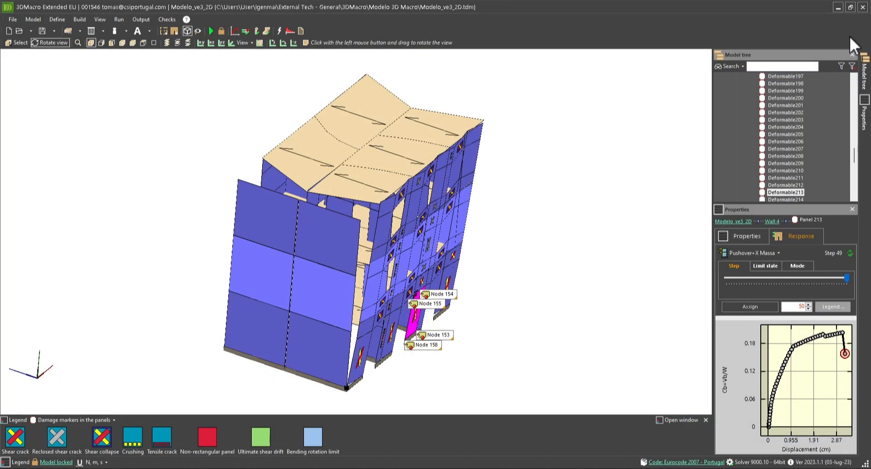
{"action": "left_click", "coordinate": [776, 251]}
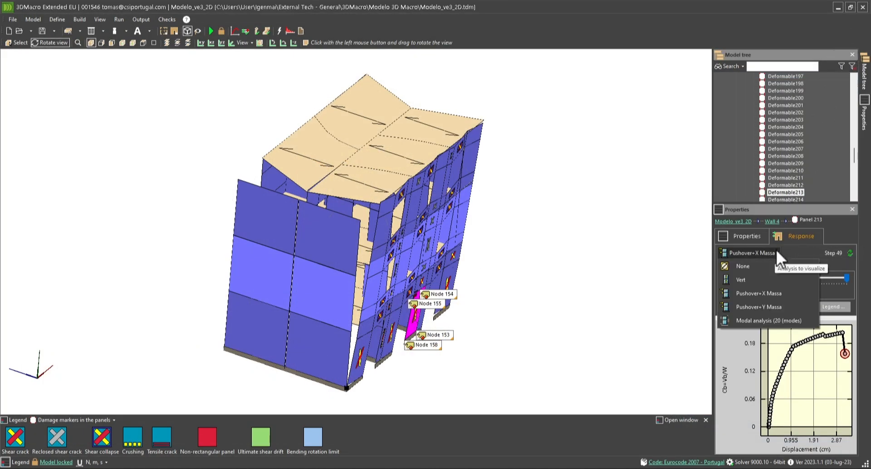
{"action": "left_click", "coordinate": [753, 266]}
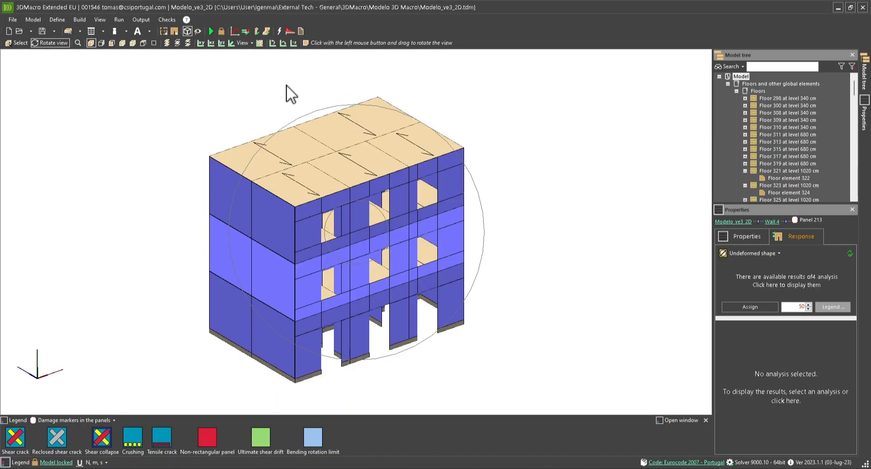
- Open the out-of-plane checks and run the kinematics checks on the walls, colouring the lines by the SD limit state
{"action": "left_click", "coordinate": [171, 19]}
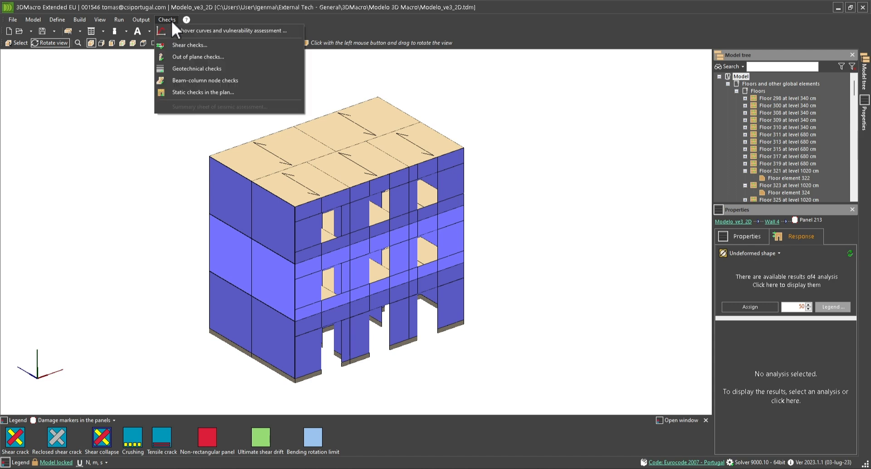
{"action": "left_click", "coordinate": [190, 57]}
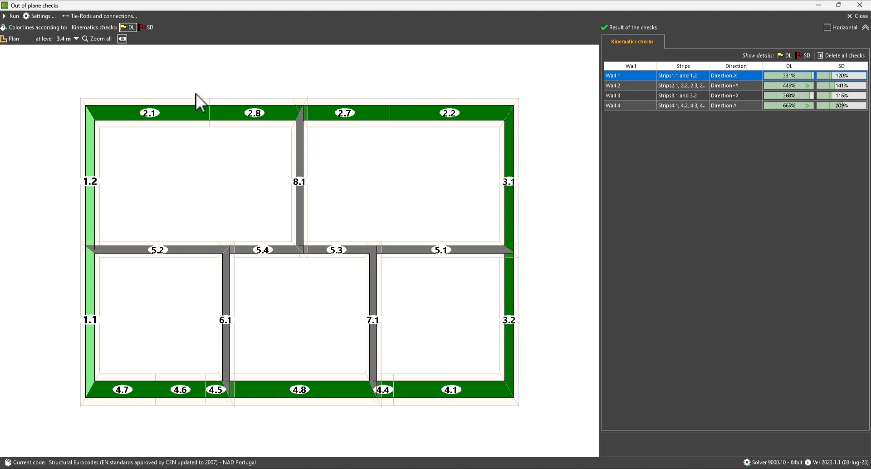
{"action": "left_click", "coordinate": [13, 18]}
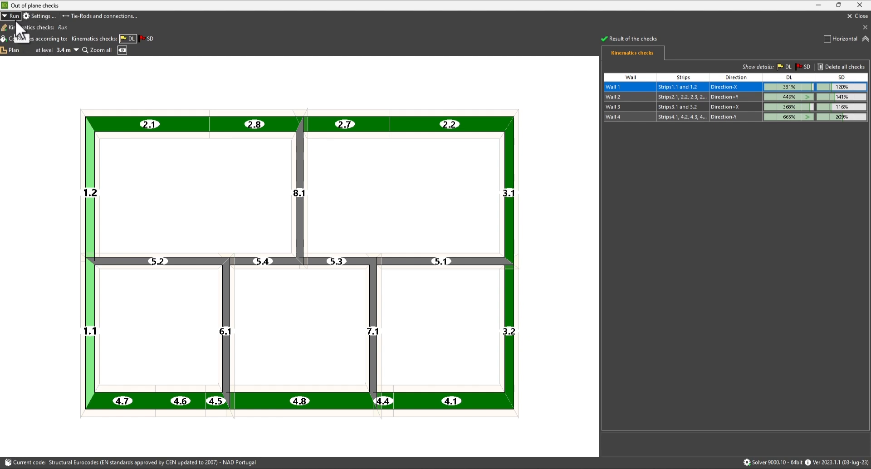
{"action": "left_click", "coordinate": [66, 28]}
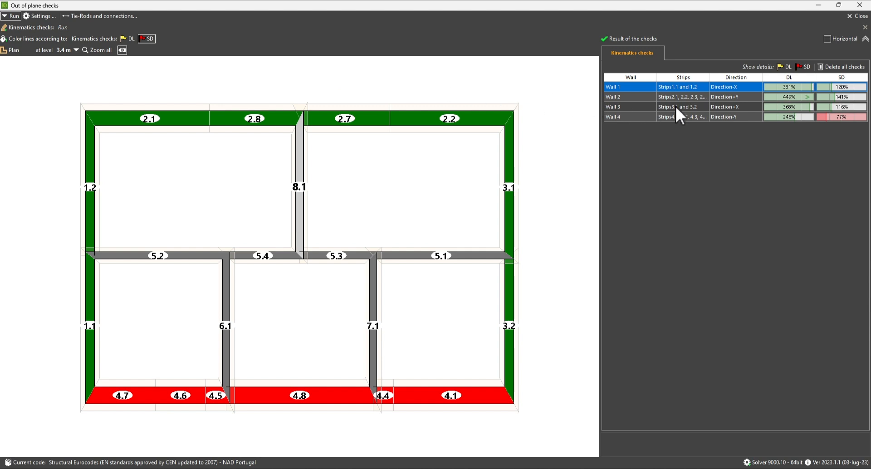
- Examine the SD overturning check details for Wall 4 in Direction-Y
{"action": "left_click", "coordinate": [825, 117]}
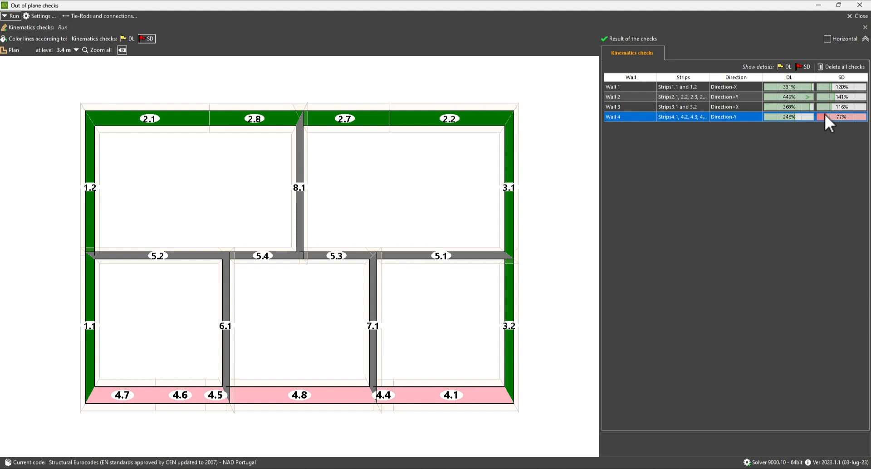
{"action": "left_click", "coordinate": [805, 69]}
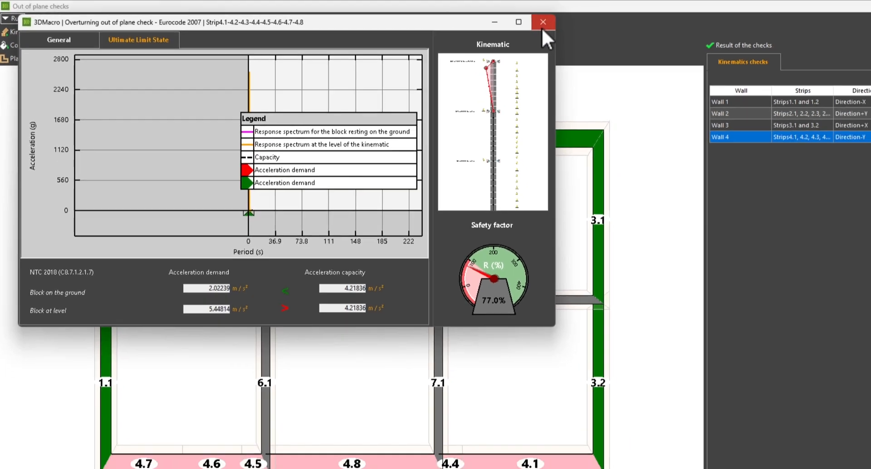
{"action": "left_click", "coordinate": [623, 32]}
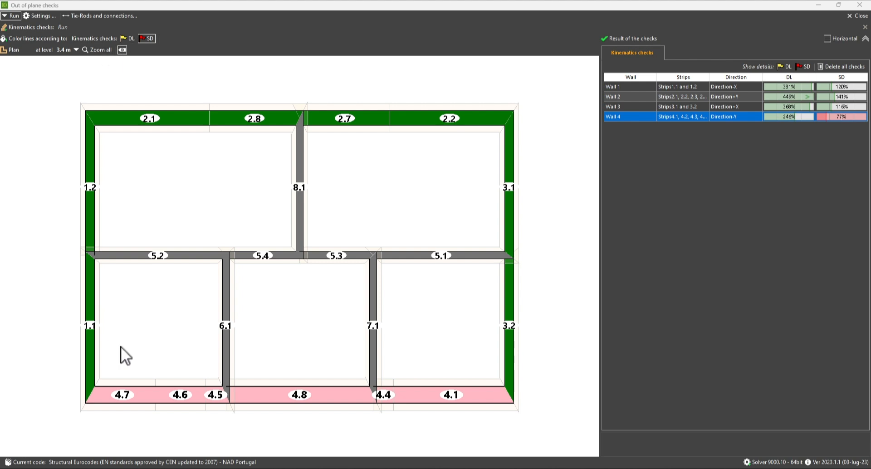
- Select strip 4.7 of Wall 4 in the plan and open its tie-rods and connections editor
{"action": "left_click", "coordinate": [62, 48]}
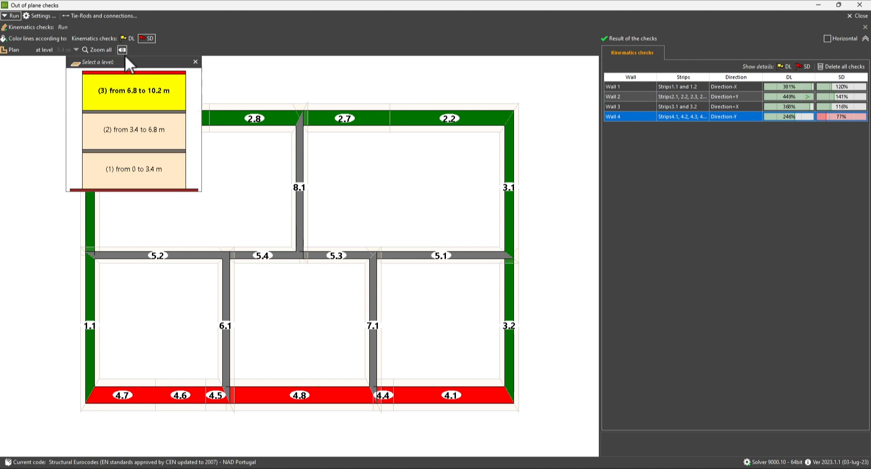
{"action": "left_click", "coordinate": [81, 15]}
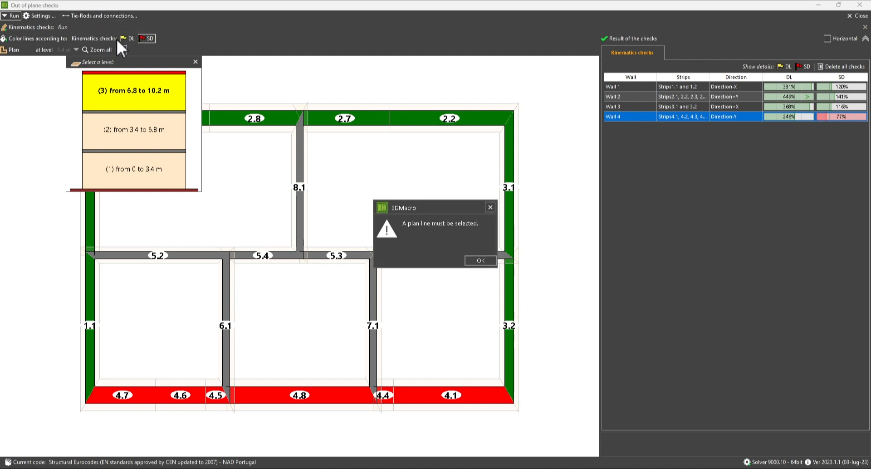
{"action": "left_click", "coordinate": [475, 260]}
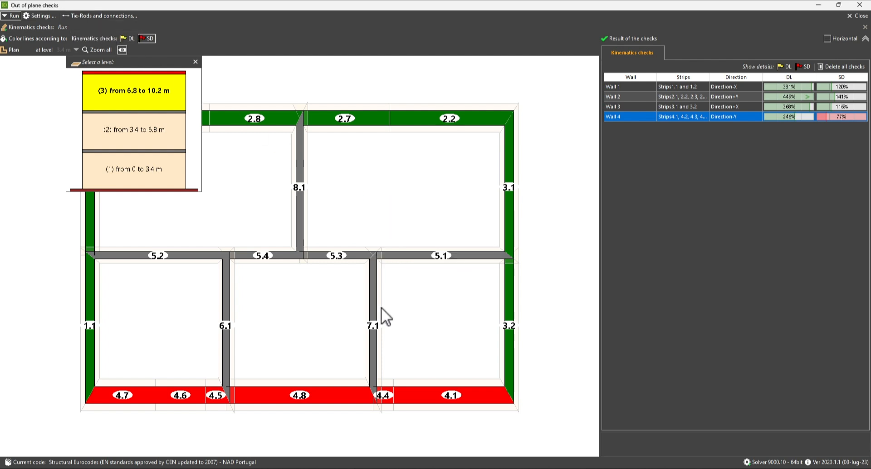
{"action": "left_click", "coordinate": [140, 395]}
{"action": "left_click", "coordinate": [113, 15]}
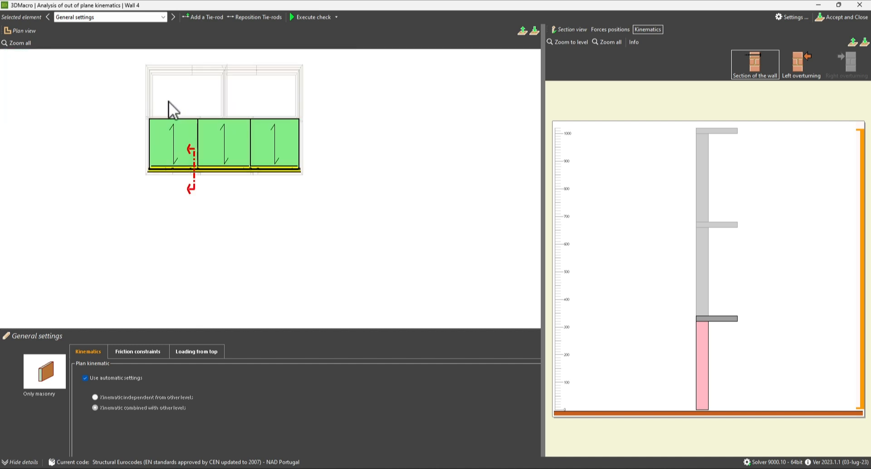
- Add a tie-rod at Wall 4's top storey near the wall's left end, switched to the opposite side of the wall
{"action": "scroll", "coordinate": [168, 102], "scroll_direction": "up", "scroll_amount": 1}
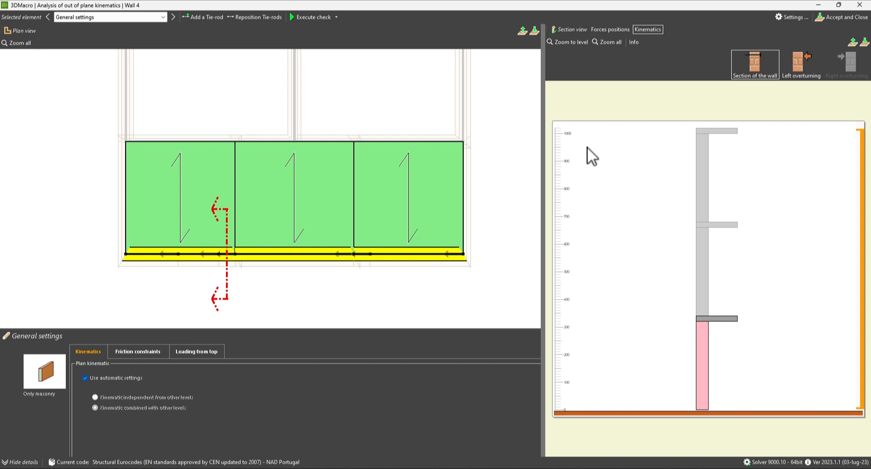
{"action": "left_click", "coordinate": [707, 161]}
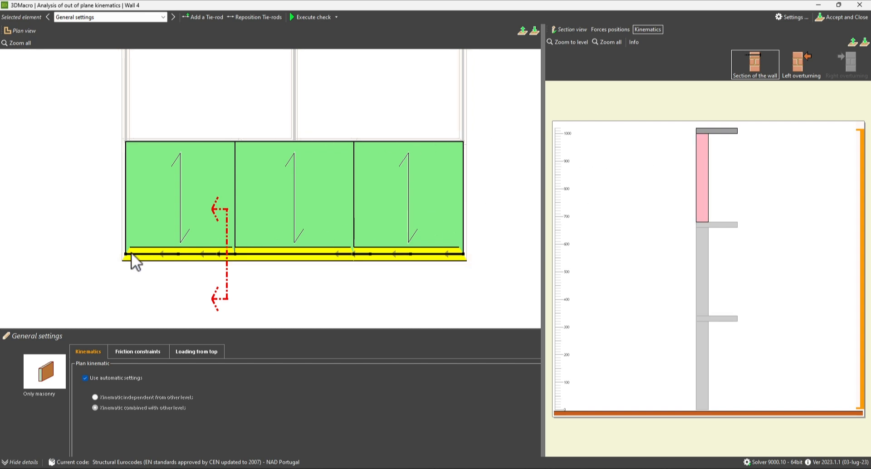
{"action": "left_click_drag", "start_coordinate": [131, 252], "coordinate": [137, 253]}
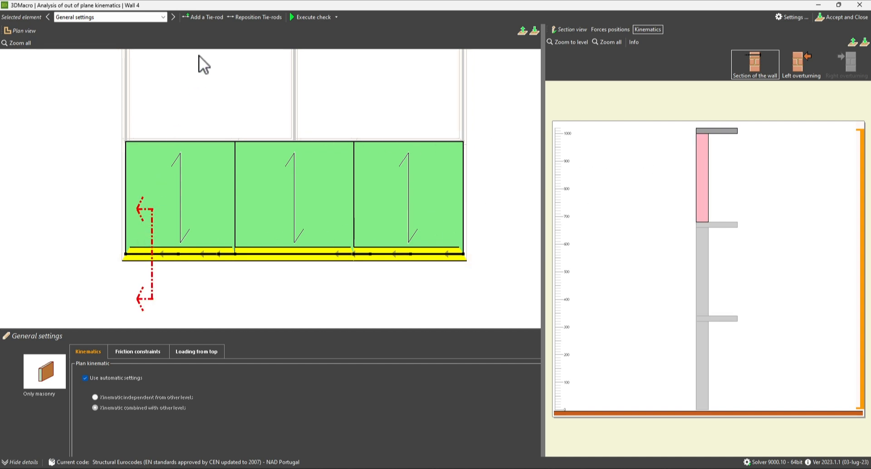
{"action": "left_click", "coordinate": [213, 18]}
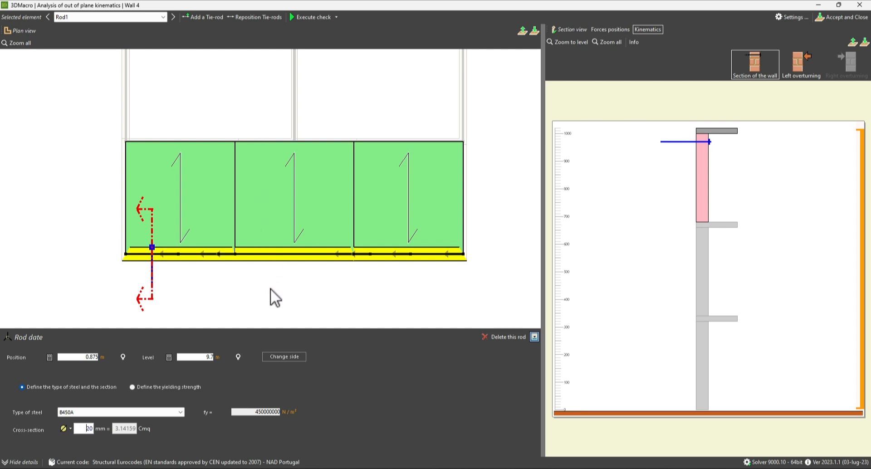
{"action": "left_click", "coordinate": [279, 357]}
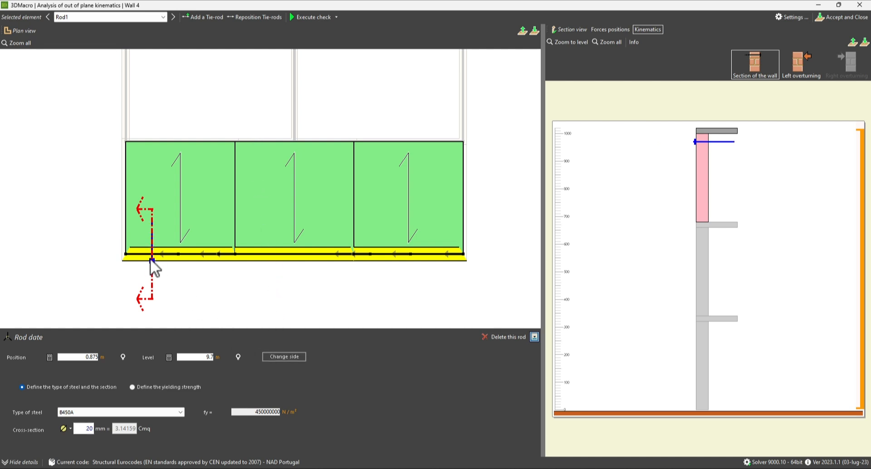
{"action": "left_click_drag", "start_coordinate": [151, 260], "coordinate": [134, 260]}
- Add a second top-storey tie-rod near Wall 4's right end, also switched to the opposite side of the wall
{"action": "left_click", "coordinate": [452, 254]}
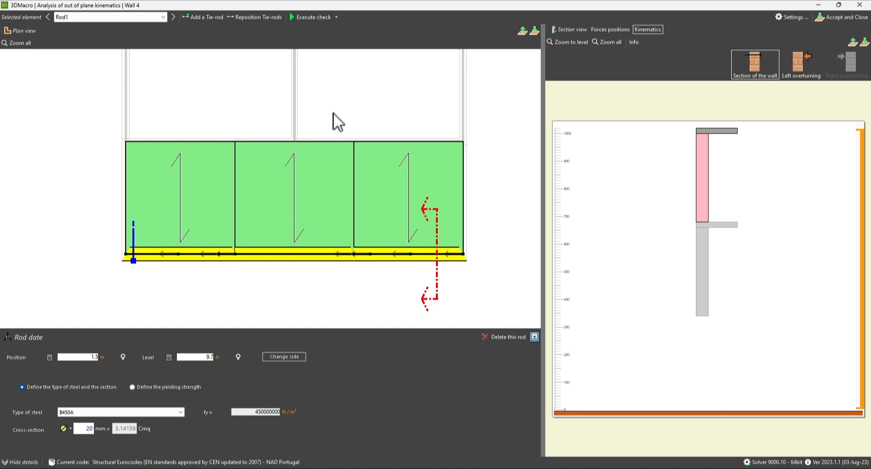
{"action": "left_click", "coordinate": [199, 18]}
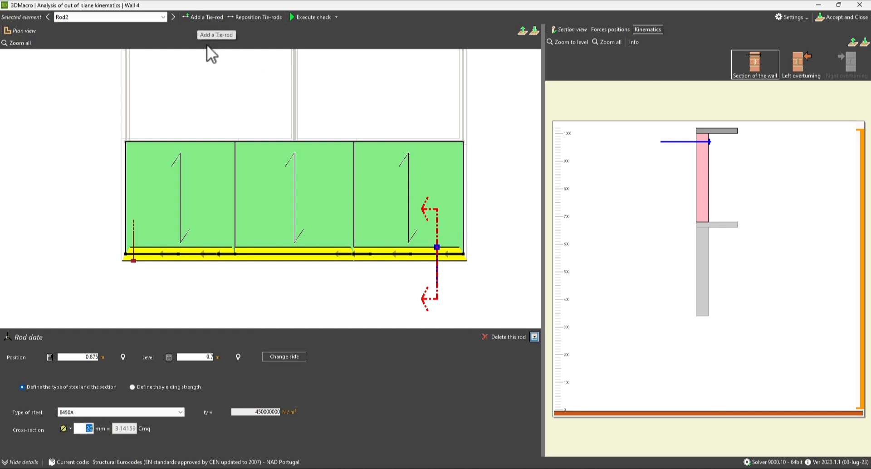
{"action": "left_click", "coordinate": [290, 356]}
{"action": "left_click_drag", "start_coordinate": [437, 262], "coordinate": [456, 262]}
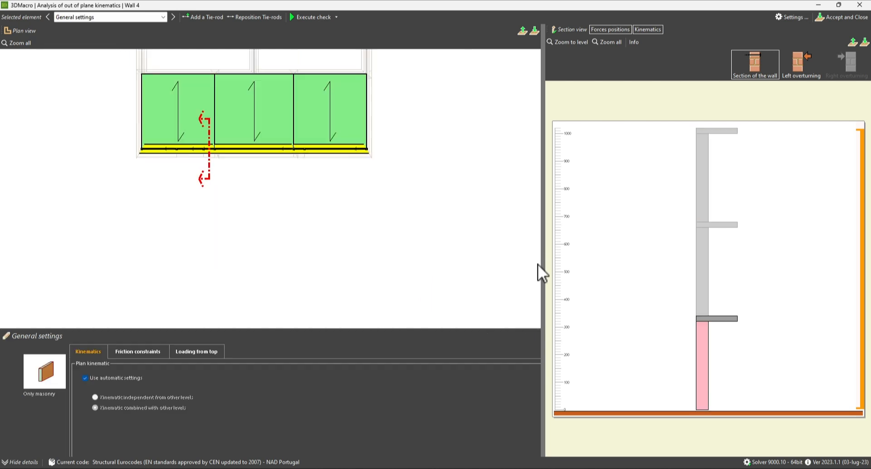
- View the gravitational loads and own weight information for Wall 4
{"action": "scroll", "coordinate": [391, 211], "scroll_direction": "down", "scroll_amount": 2}
{"action": "scroll", "coordinate": [381, 95], "scroll_direction": "up", "scroll_amount": 2}
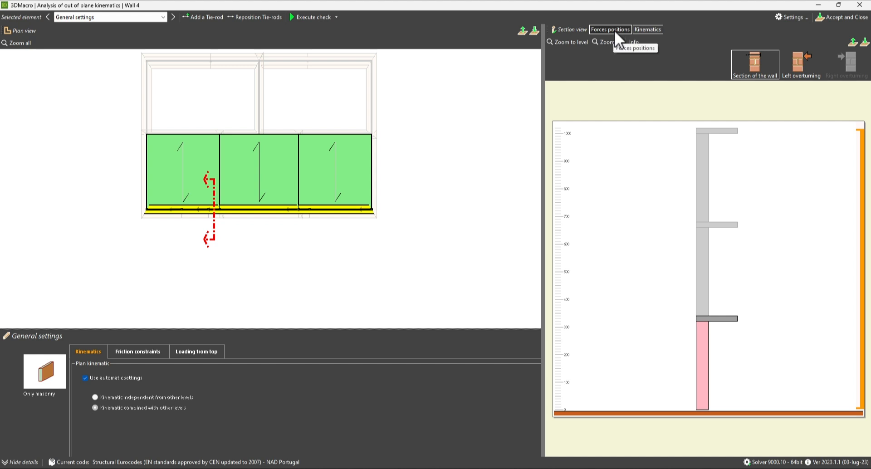
{"action": "left_click", "coordinate": [630, 43]}
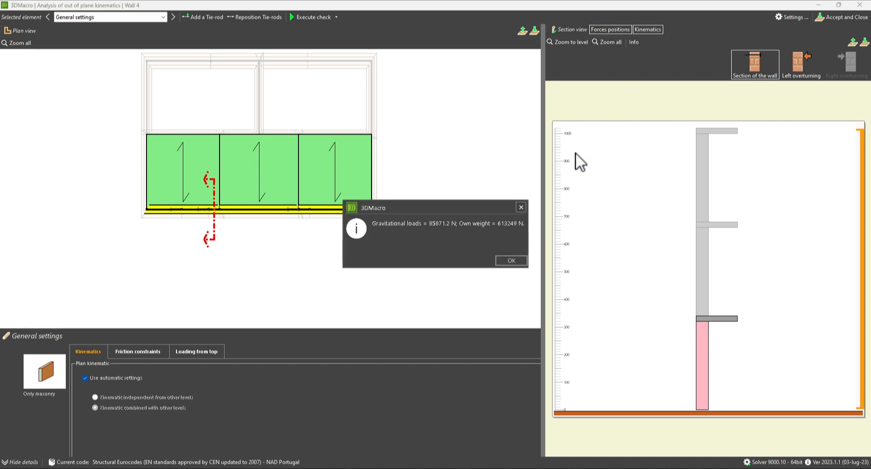
{"action": "left_click", "coordinate": [505, 263]}
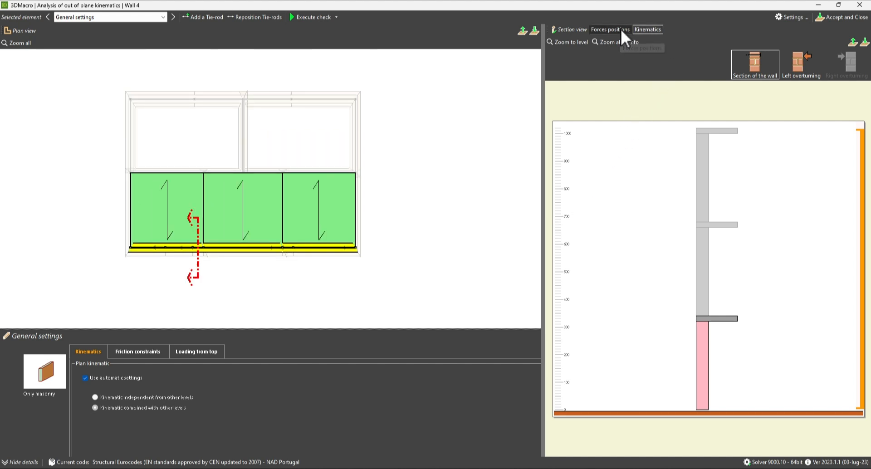
- Execute the kinematics check on Wall 4 with its tie-rods and inspect the top-storey left overturning mechanism
{"action": "left_click", "coordinate": [329, 14]}
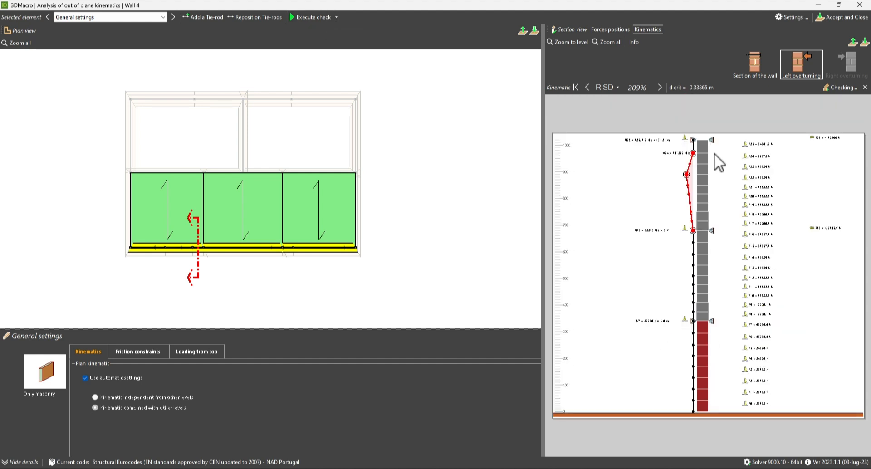
{"action": "scroll", "coordinate": [713, 124], "scroll_direction": "up", "scroll_amount": 1}
{"action": "scroll", "coordinate": [712, 124], "scroll_direction": "down", "scroll_amount": 1}
{"action": "left_click_drag", "start_coordinate": [699, 141], "coordinate": [707, 269]}
{"action": "scroll", "coordinate": [736, 168], "scroll_direction": "up", "scroll_amount": 2}
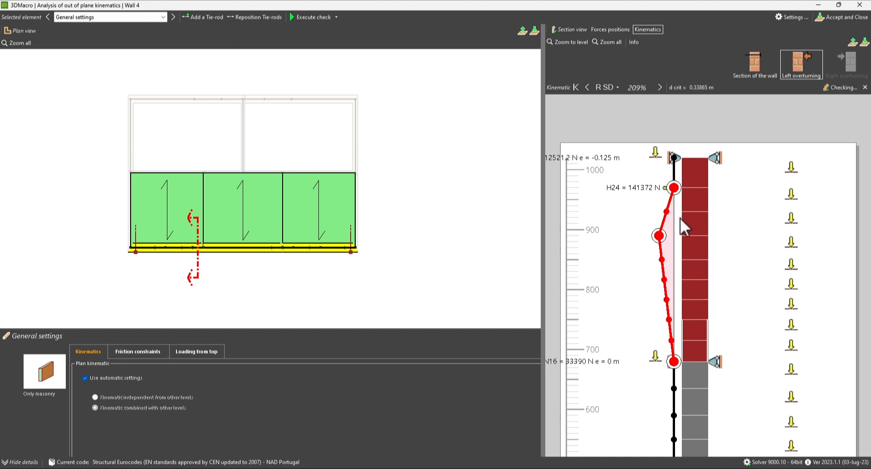
- Display the force positions on the left overturning mechanism, examine them along the wall's height, and hide them again
{"action": "left_click", "coordinate": [617, 30]}
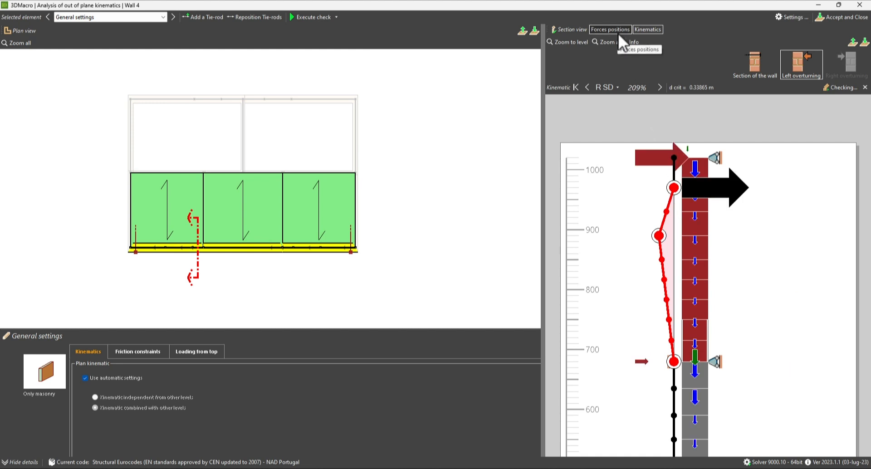
{"action": "scroll", "coordinate": [729, 206], "scroll_direction": "down", "scroll_amount": 2}
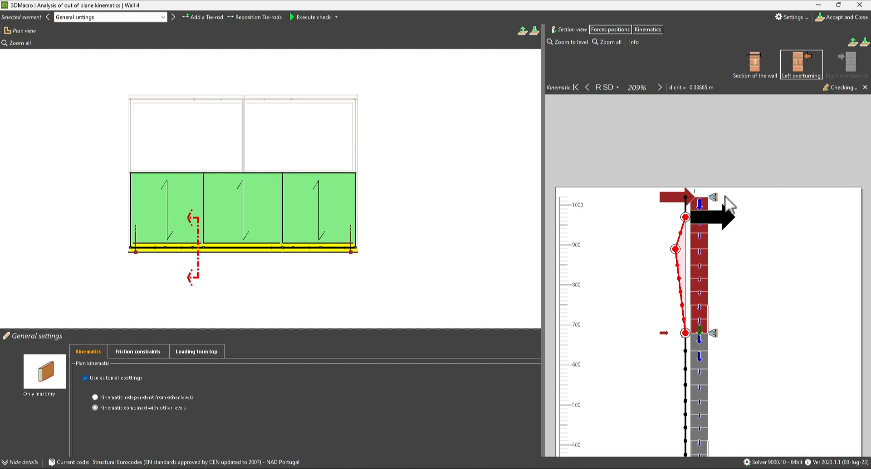
{"action": "scroll", "coordinate": [725, 196], "scroll_direction": "down", "scroll_amount": 2}
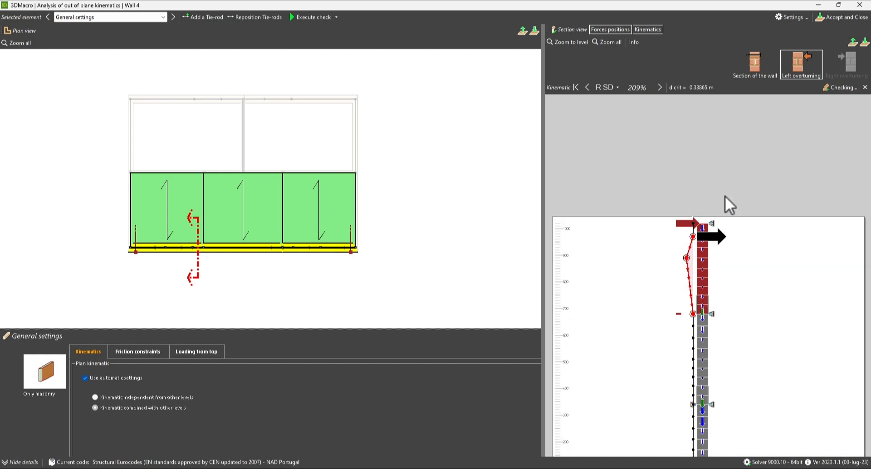
{"action": "scroll", "coordinate": [726, 195], "scroll_direction": "down", "scroll_amount": 1}
{"action": "scroll", "coordinate": [718, 341], "scroll_direction": "up", "scroll_amount": 1}
{"action": "scroll", "coordinate": [708, 275], "scroll_direction": "up", "scroll_amount": 1}
{"action": "left_click", "coordinate": [622, 29]}
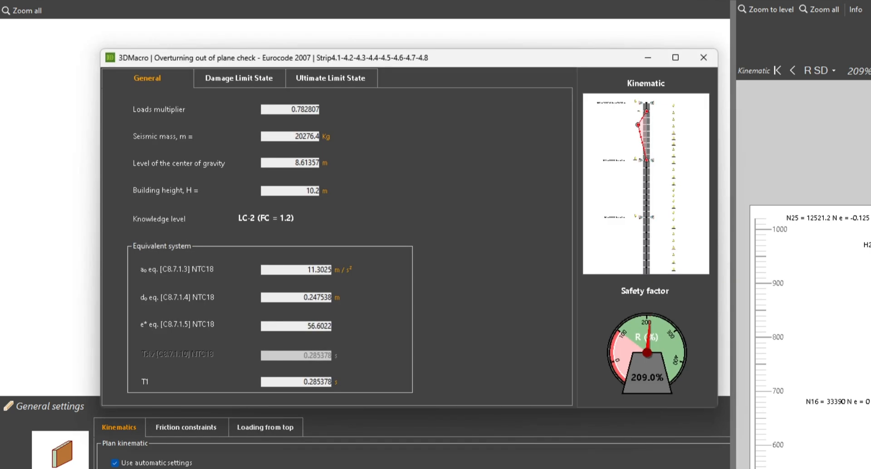
- Review the Damage Limit State and Ultimate Limit State results of Wall 4's overturning check
{"action": "left_click", "coordinate": [268, 80]}
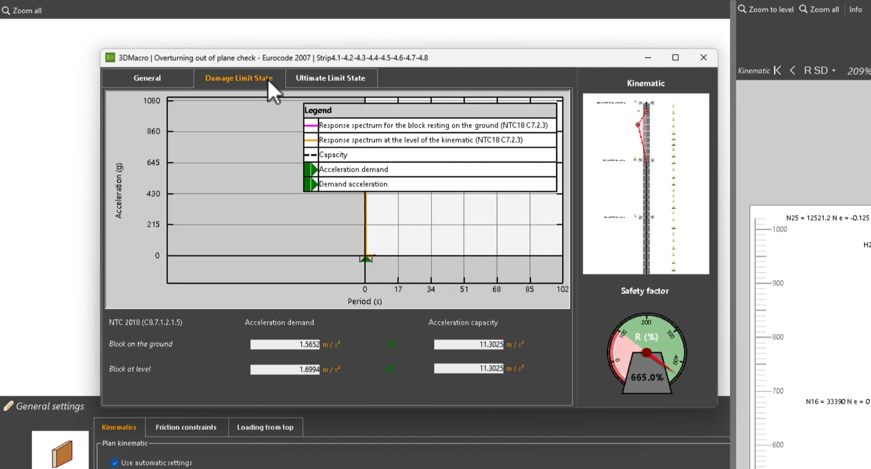
{"action": "left_click", "coordinate": [316, 82]}
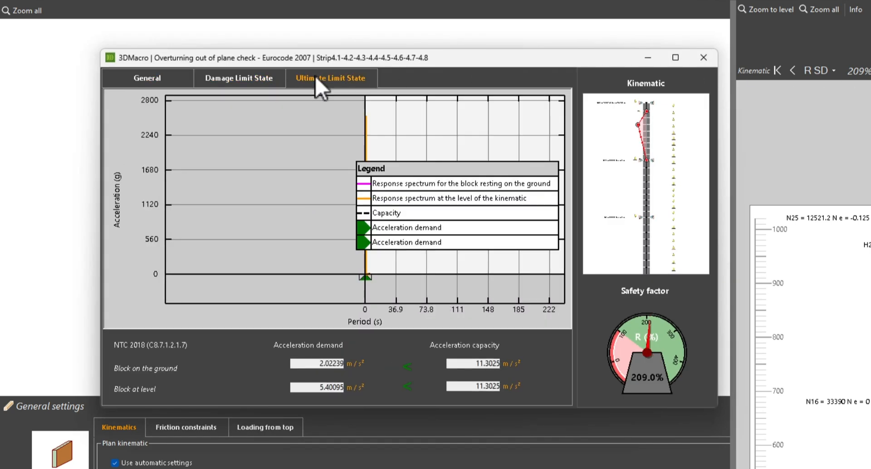
{"action": "left_click", "coordinate": [703, 61]}
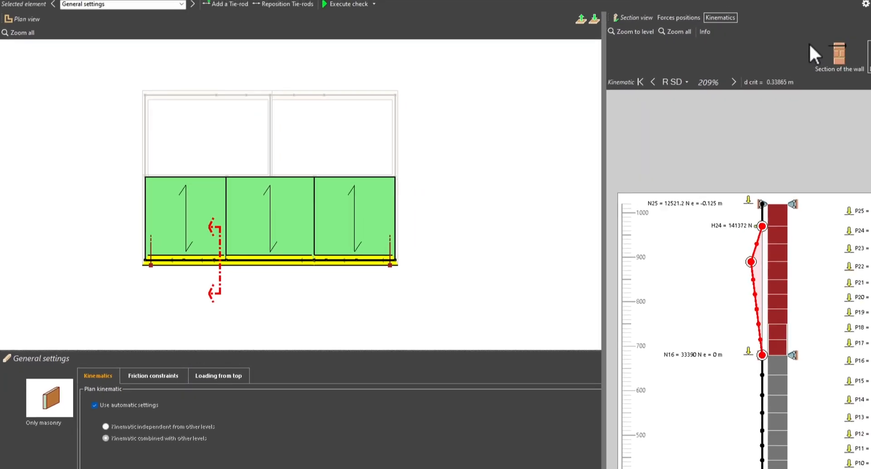
- Accept the Wall 4 tie-rod changes without rerunning the kinematic checks and close the out-of-plane checks
{"action": "left_click", "coordinate": [839, 17]}
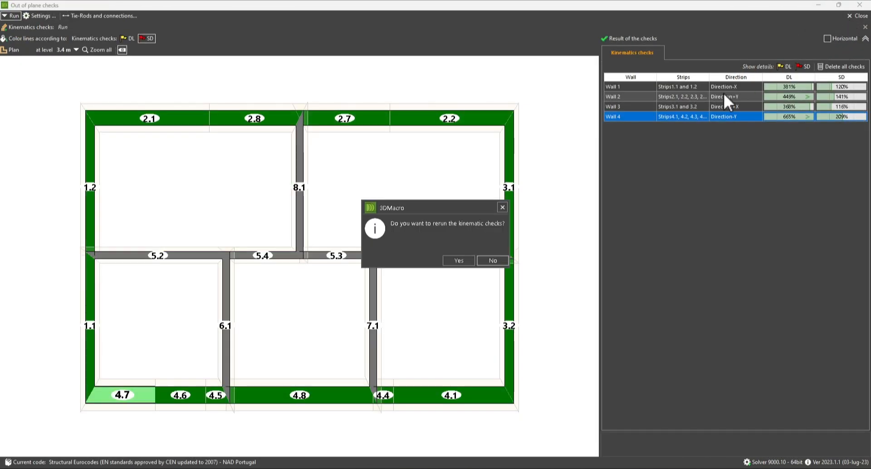
{"action": "left_click", "coordinate": [485, 262]}
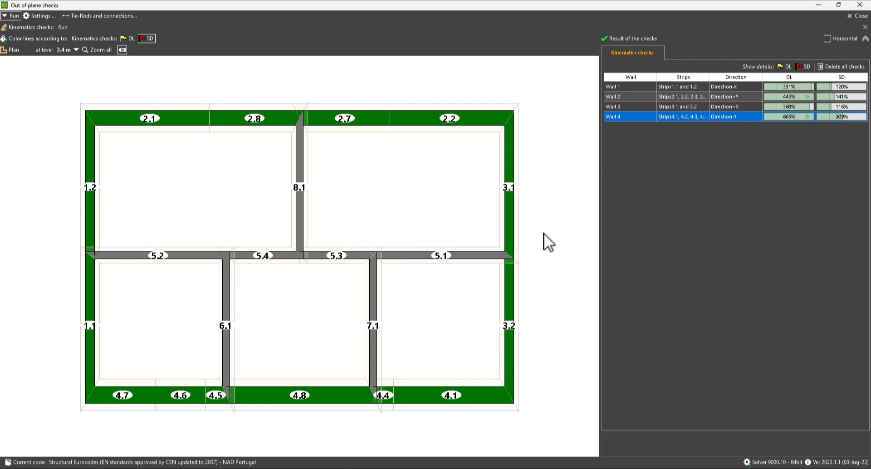
{"action": "left_click", "coordinate": [861, 17]}
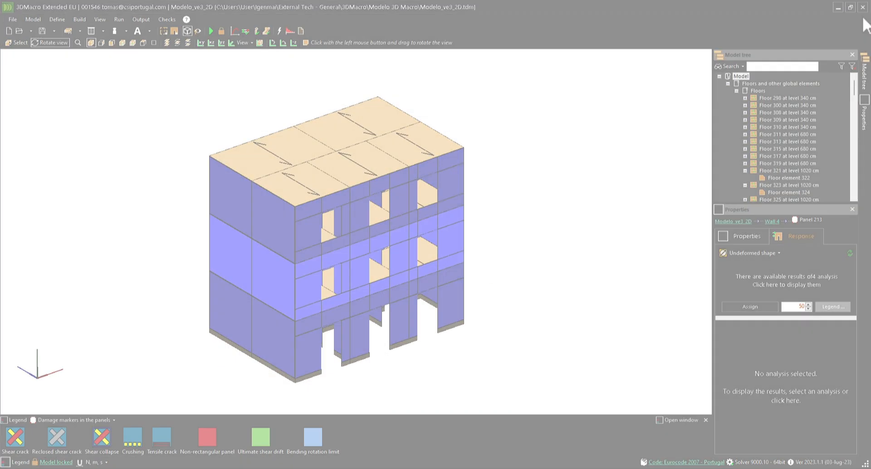